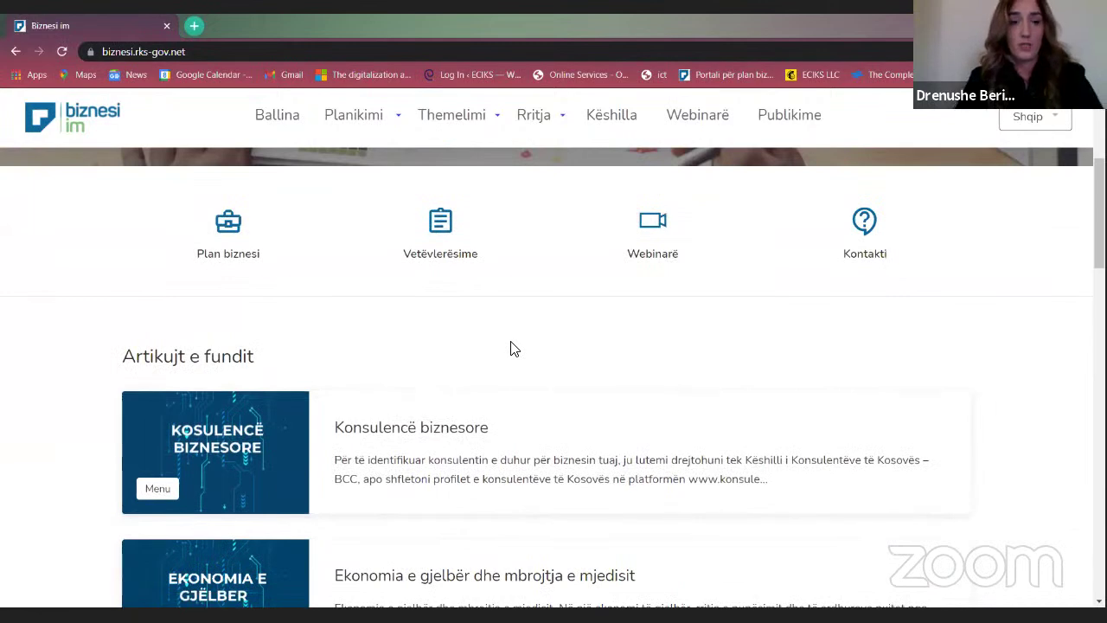
Look through the homepage's latest articles, brochures, business plan banner and webinars down to the footer
scroll(511, 349, "down", 1)
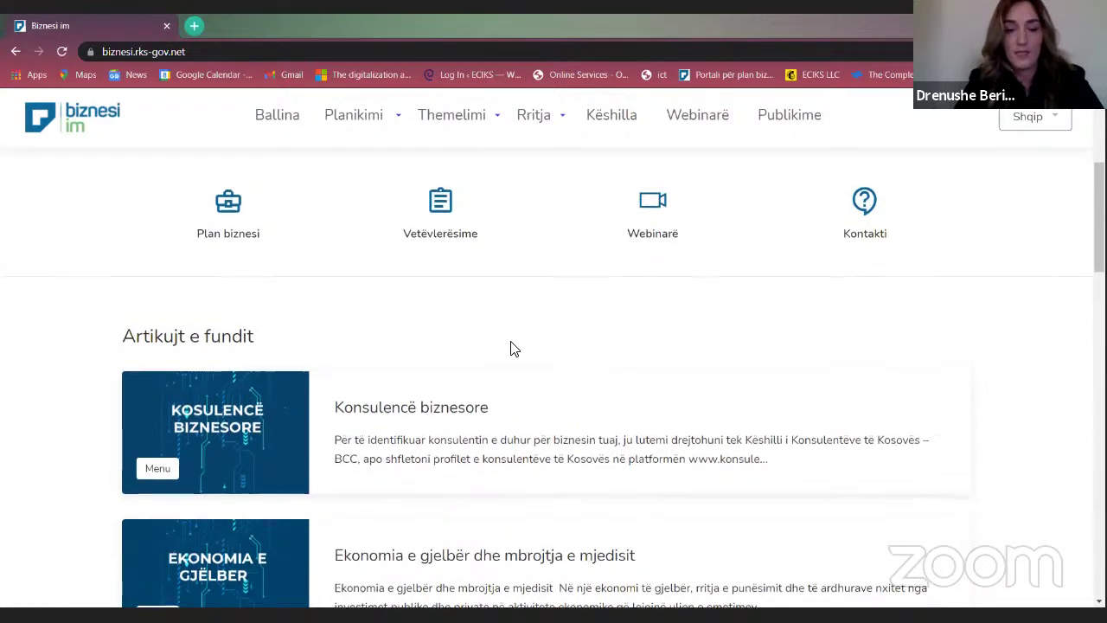
scroll(511, 348, "down", 1)
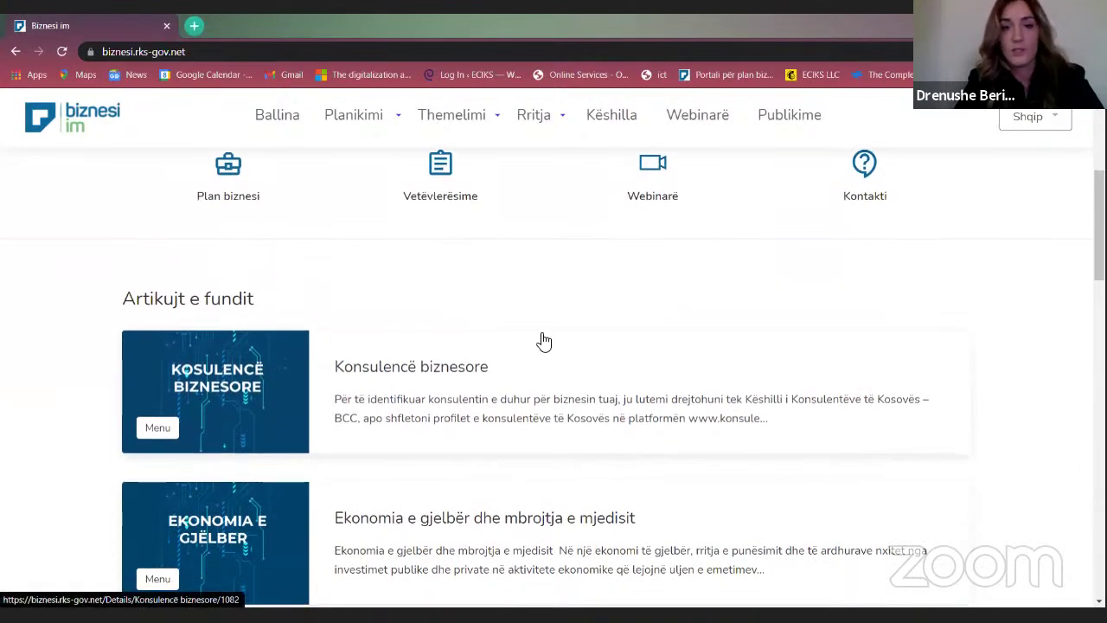
scroll(706, 442, "down", 3)
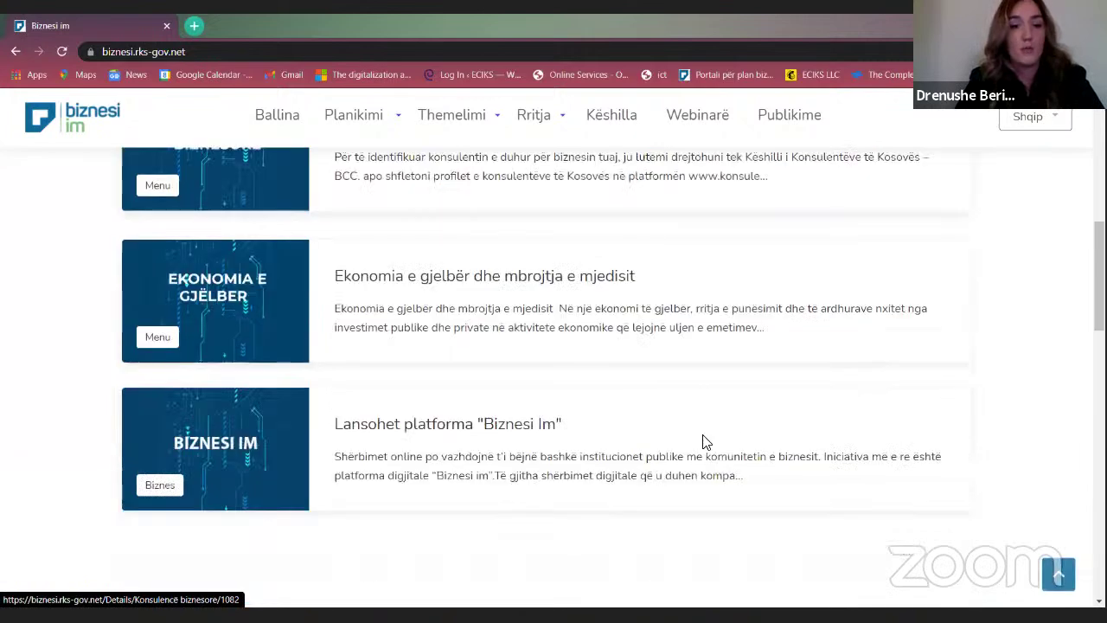
scroll(706, 442, "down", 2)
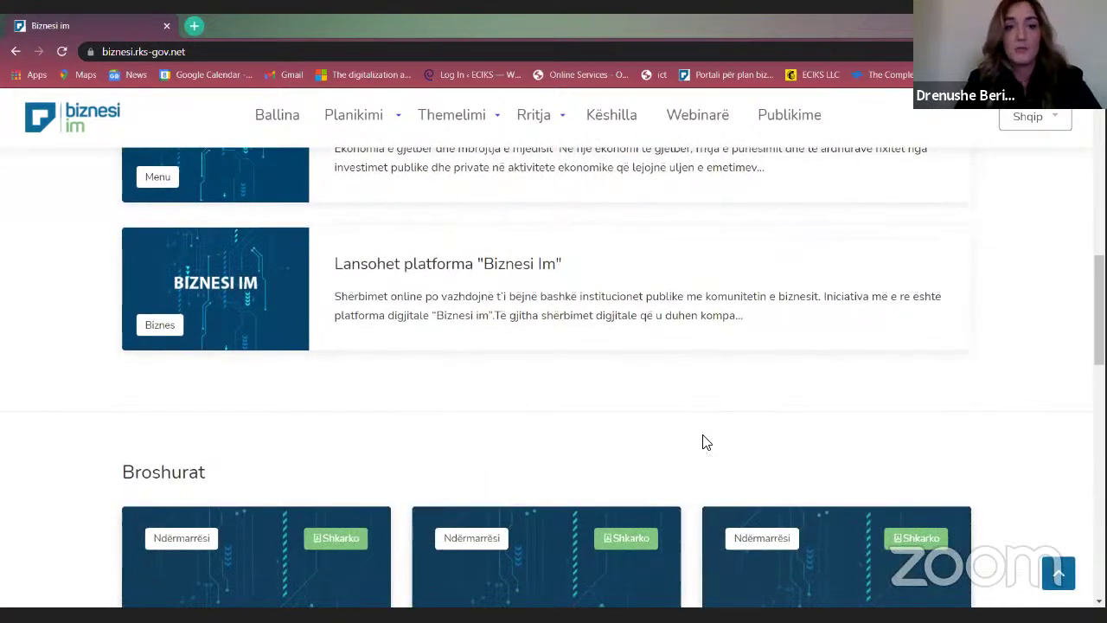
scroll(707, 443, "down", 1)
scroll(705, 442, "down", 1)
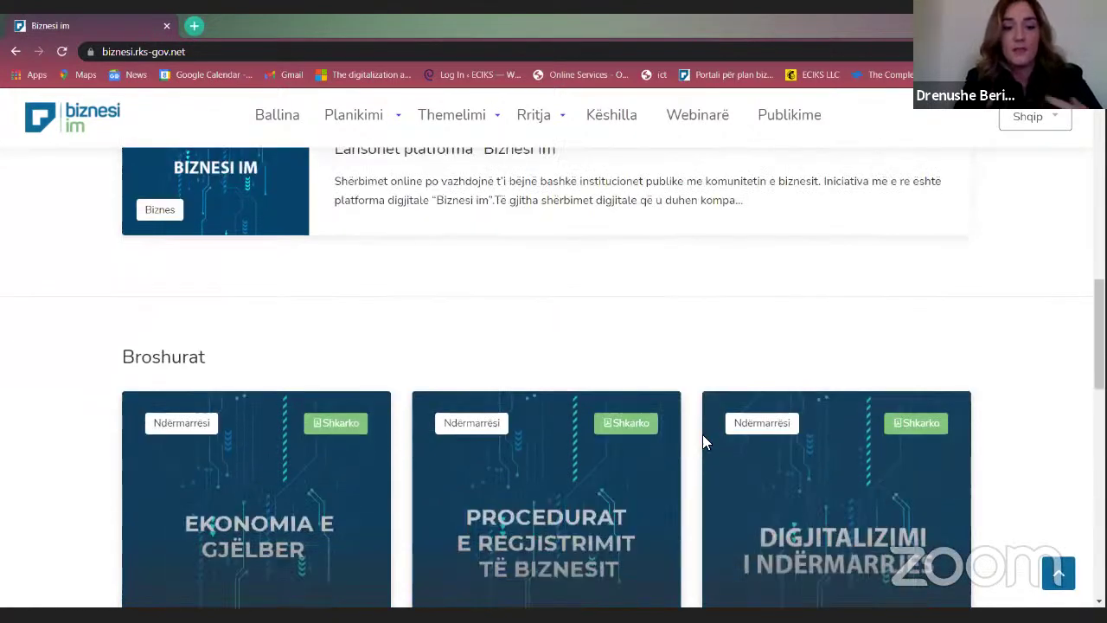
scroll(702, 442, "down", 4)
scroll(702, 434, "down", 5)
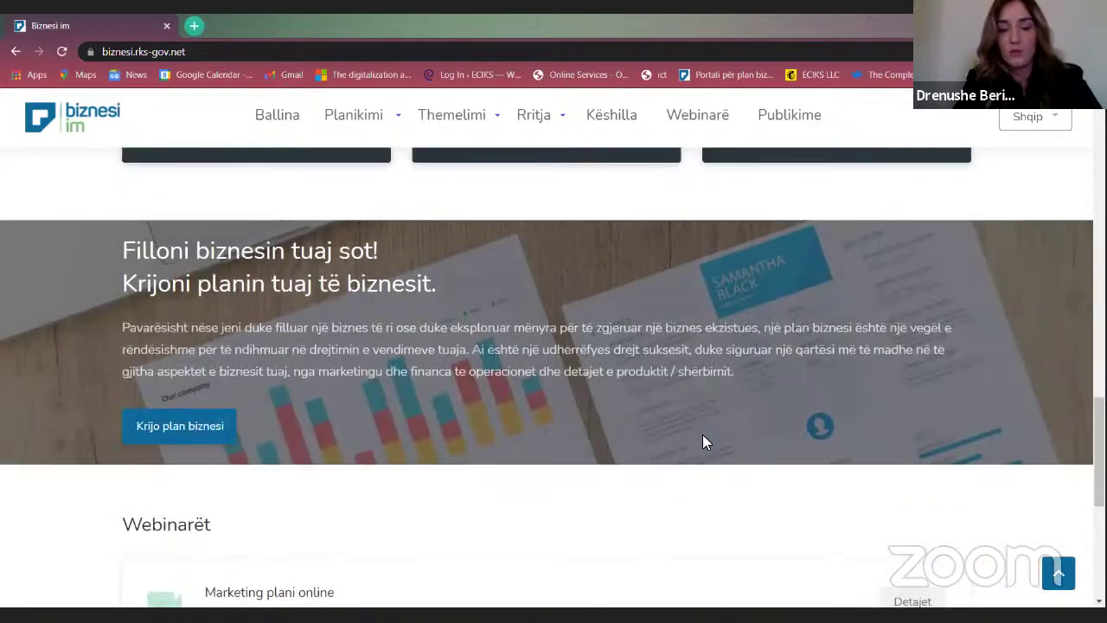
scroll(705, 435, "down", 3)
scroll(707, 435, "down", 4)
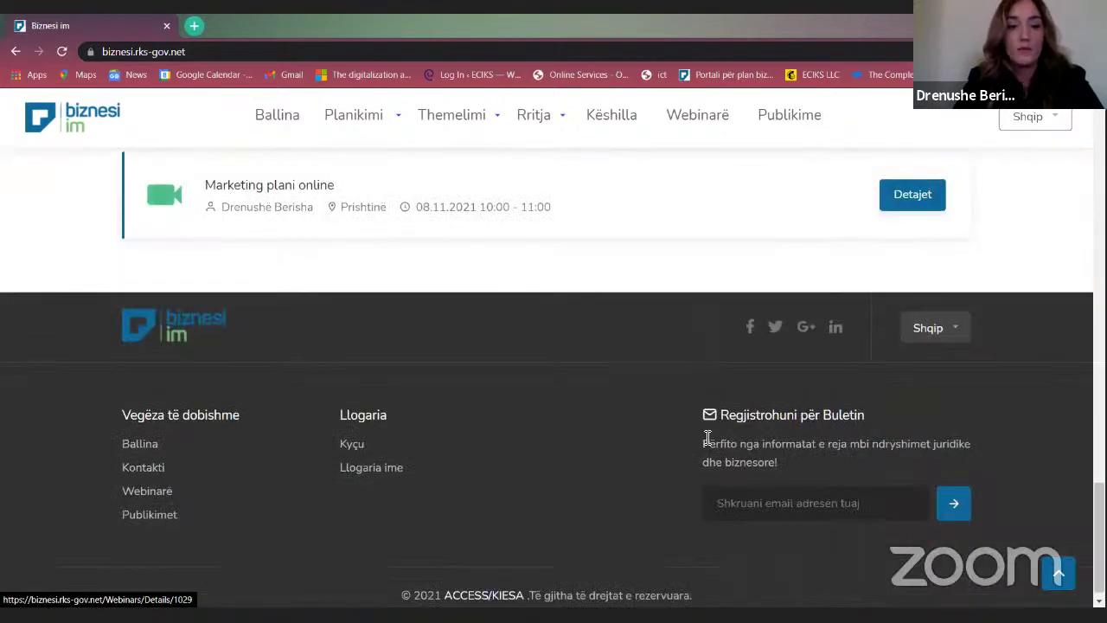
Open the Kyçu sign-in page and log in with the account's e-mail address and password
left_click(350, 437)
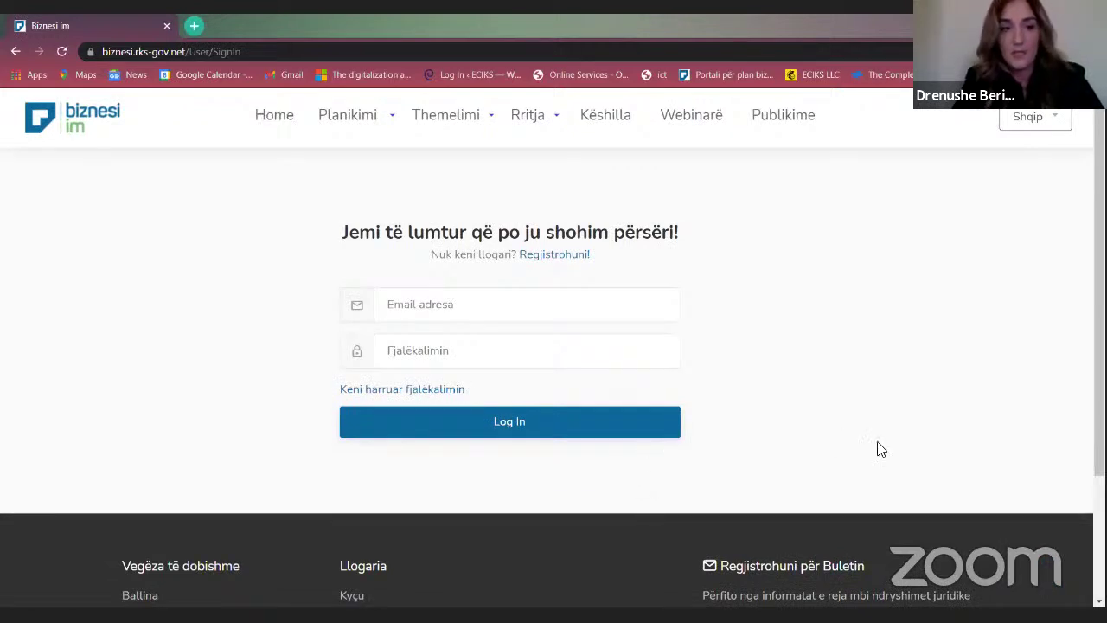
left_click(612, 310)
type("dr")
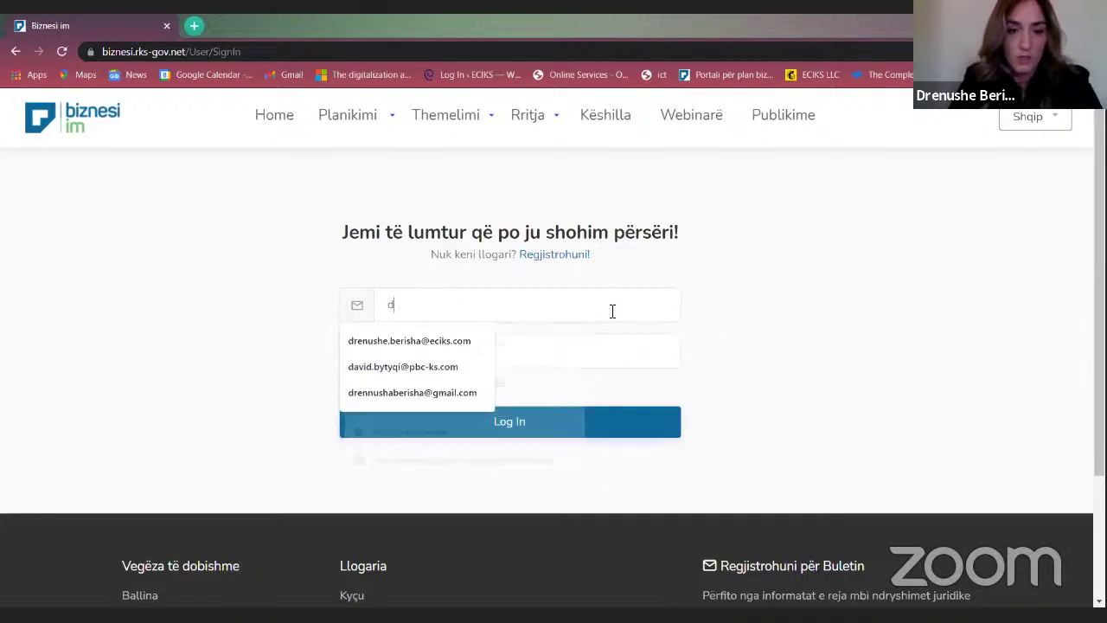
key("Down")
key("Tab")
type("•••••")
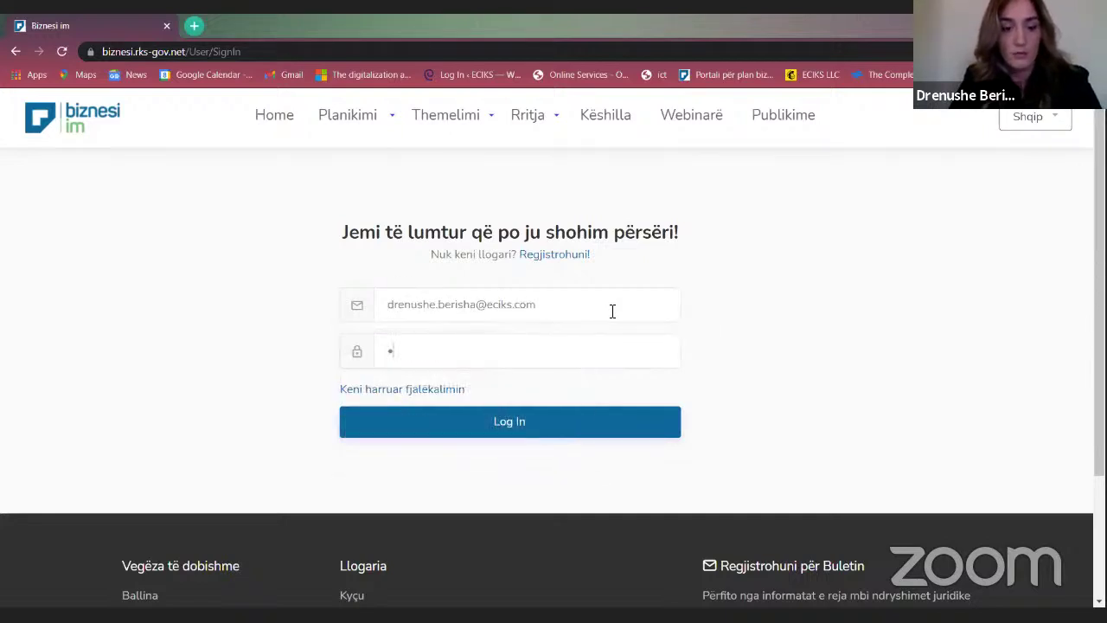
type("•")
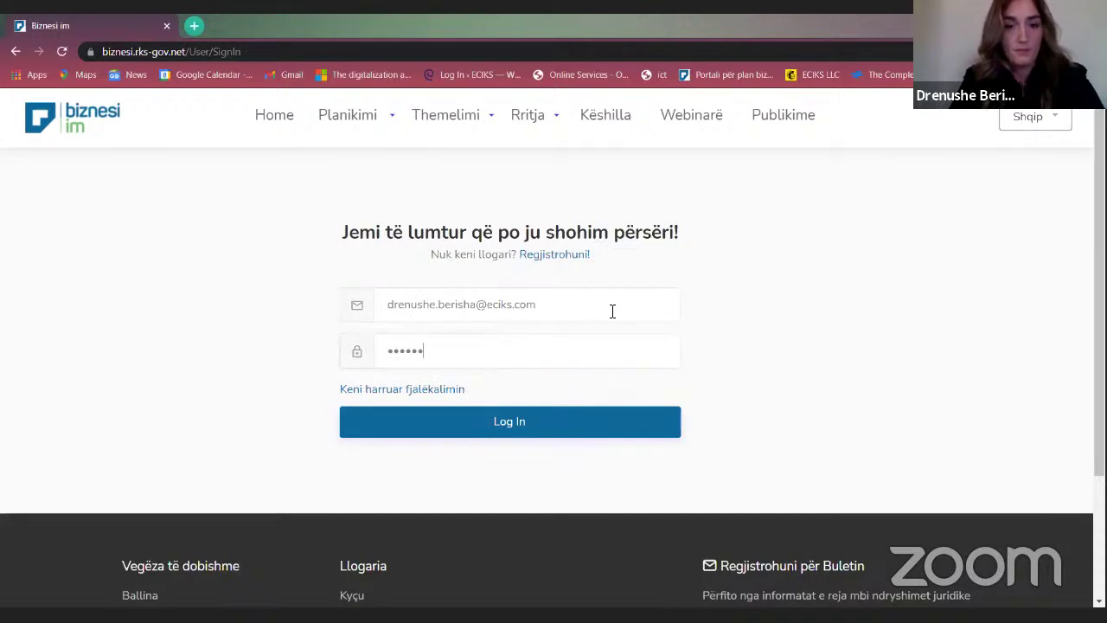
left_click(525, 424)
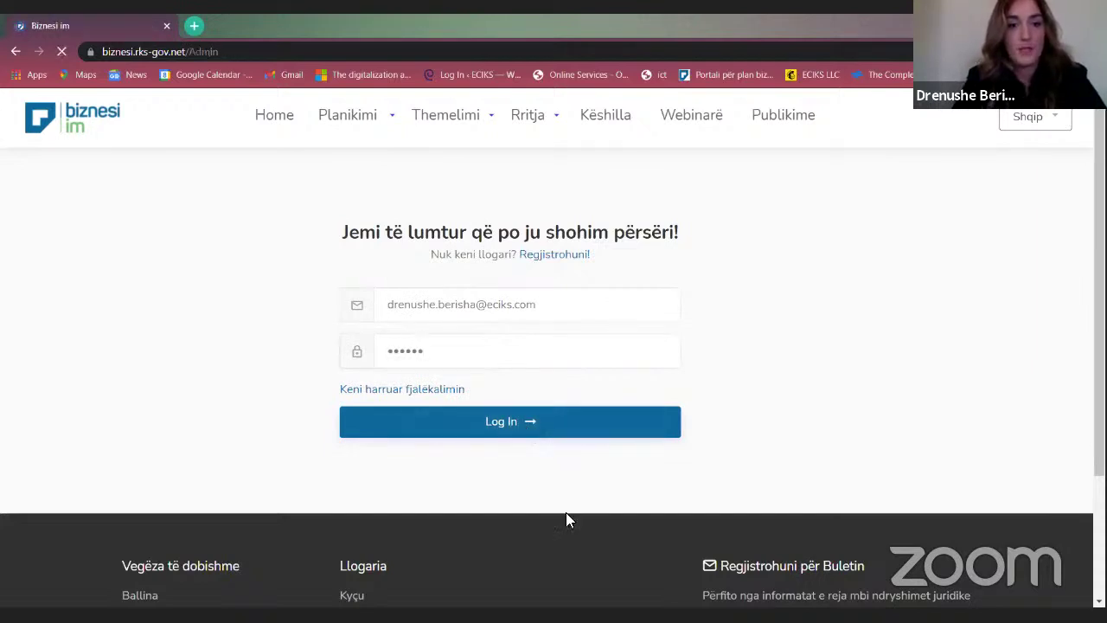
Return to the homepage and open the Plan biznesi service
left_click(86, 119)
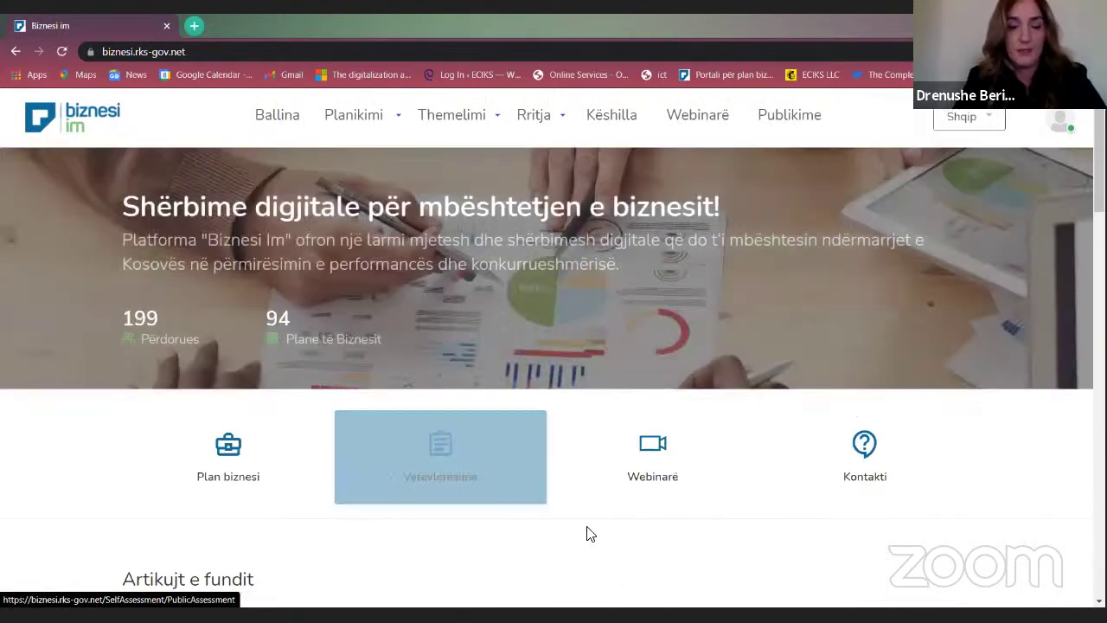
scroll(587, 534, "down", 1)
scroll(587, 535, "down", 1)
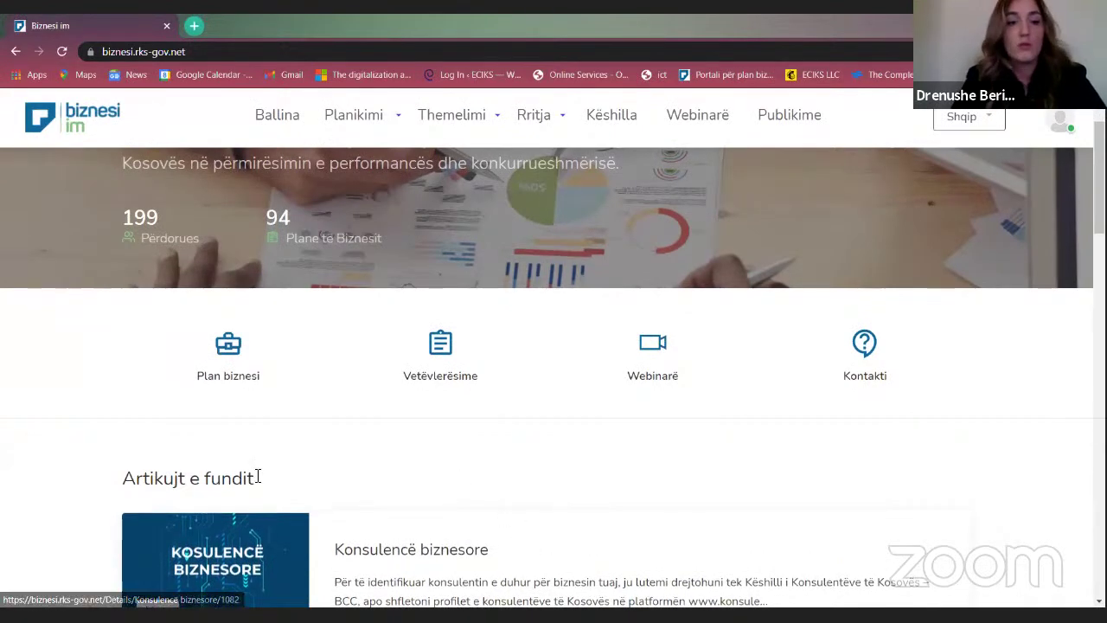
left_click(264, 370)
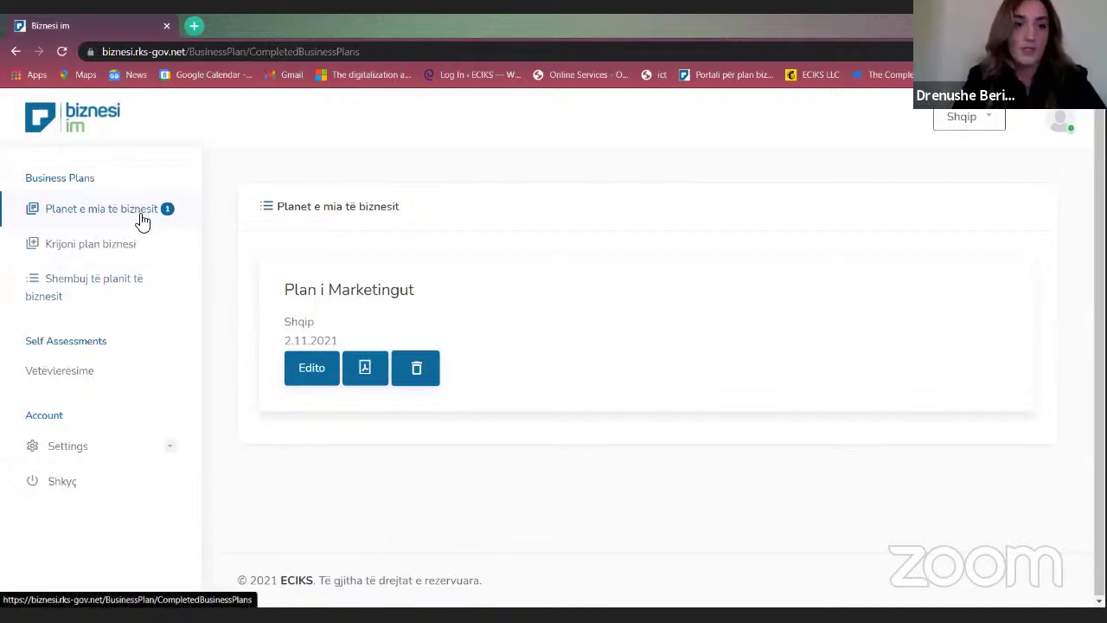
Go to Krijoni plan biznesi and start filling in a new Plan i Marketingut
left_click(137, 253)
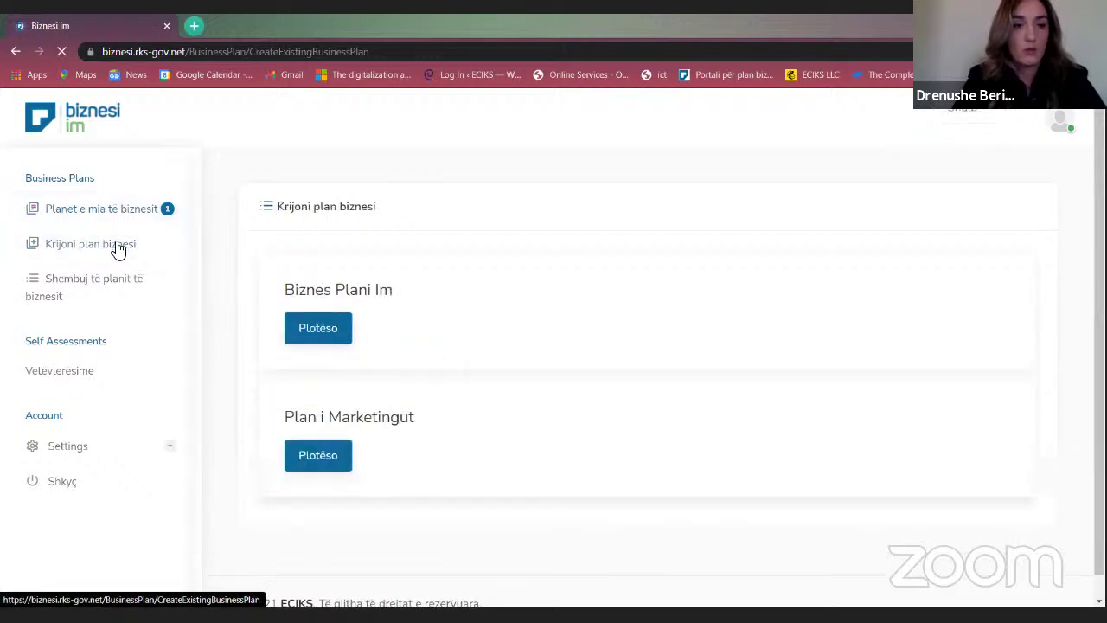
scroll(114, 242, "down", 1)
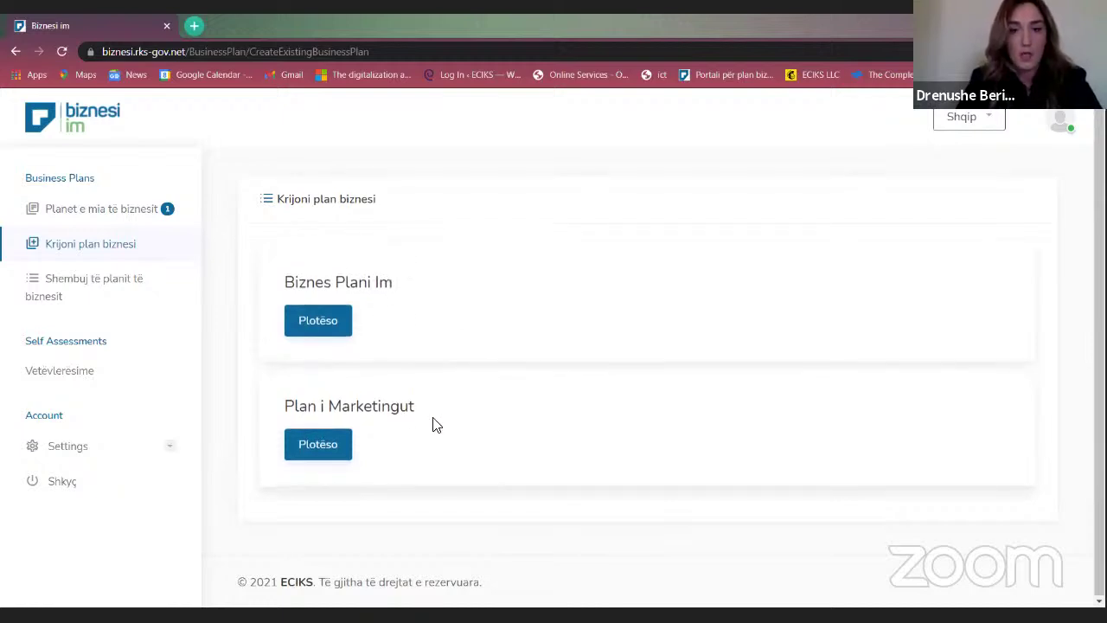
scroll(436, 424, "down", 1)
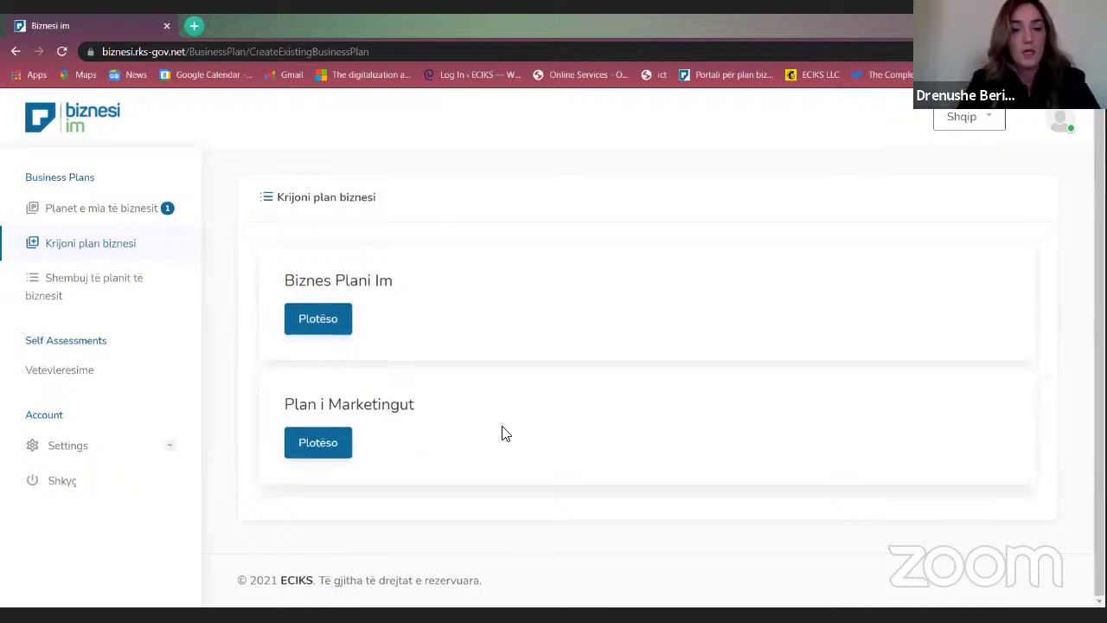
left_click(320, 445)
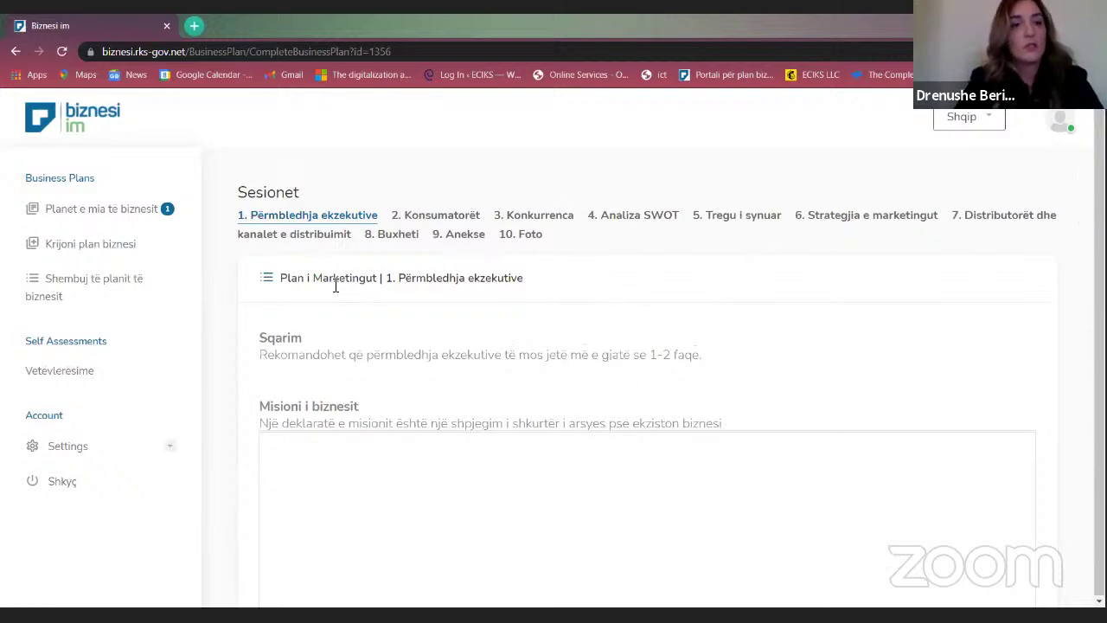
Browse the marketing plan's Konsumatorët, Konkurrenca, Buxheti and Anekse sections, then examine the customer profile guidance in Konsumatorët
left_click(432, 216)
left_click(554, 216)
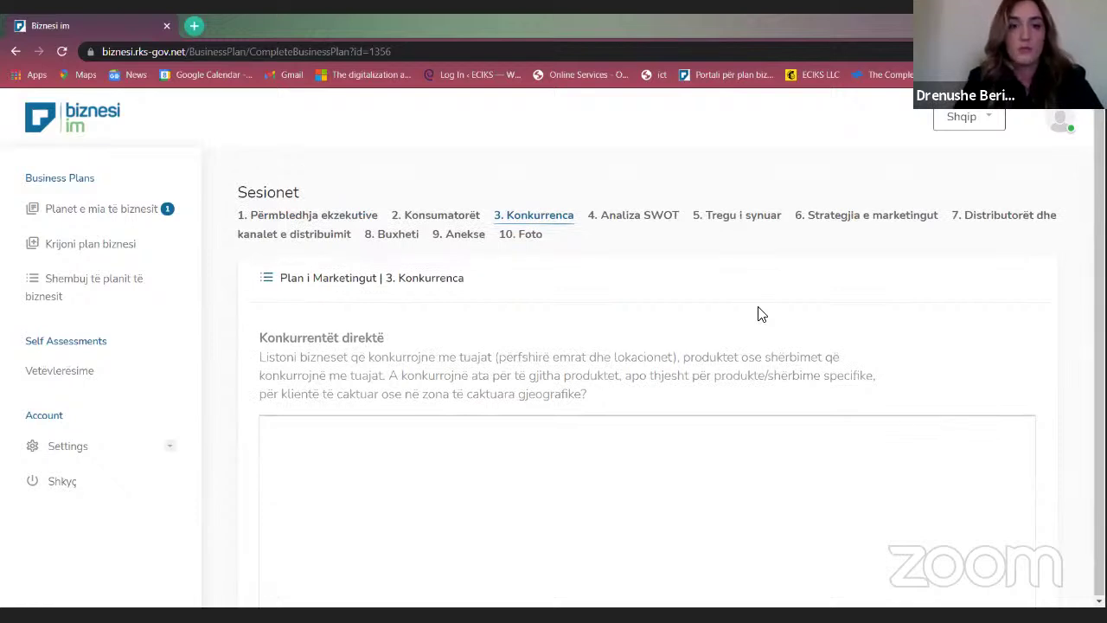
left_click(381, 239)
left_click(476, 237)
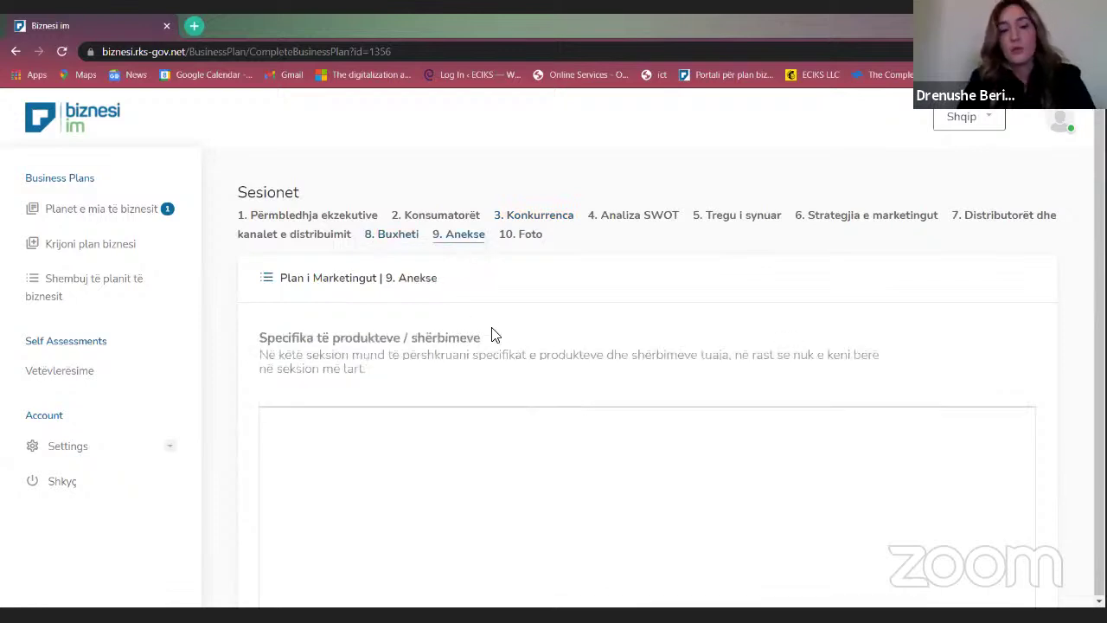
left_click(454, 218)
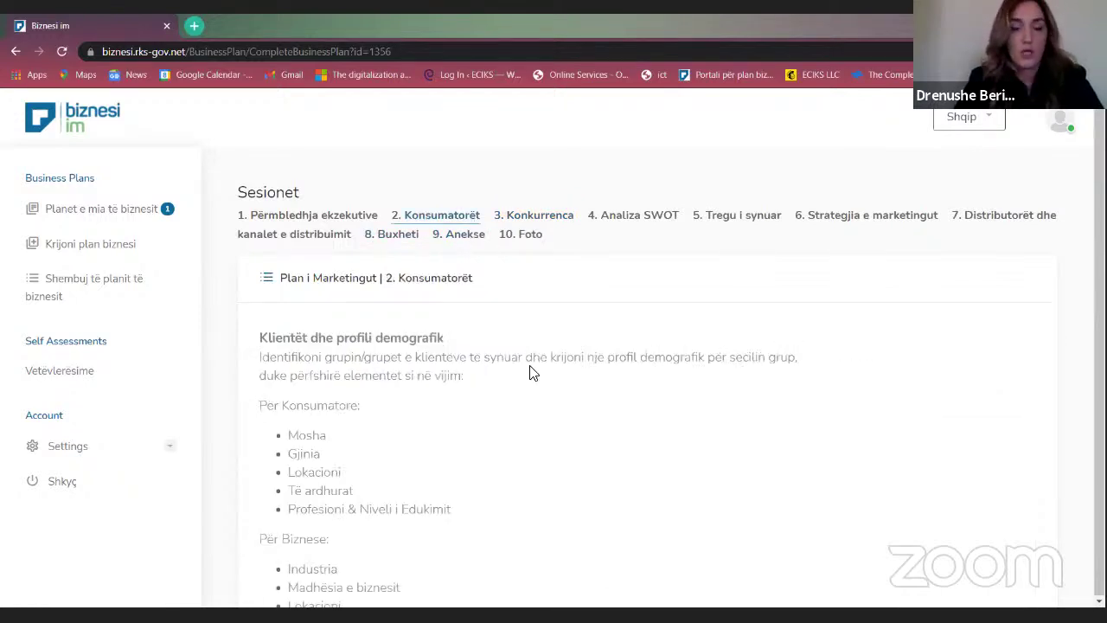
scroll(531, 372, "down", 4)
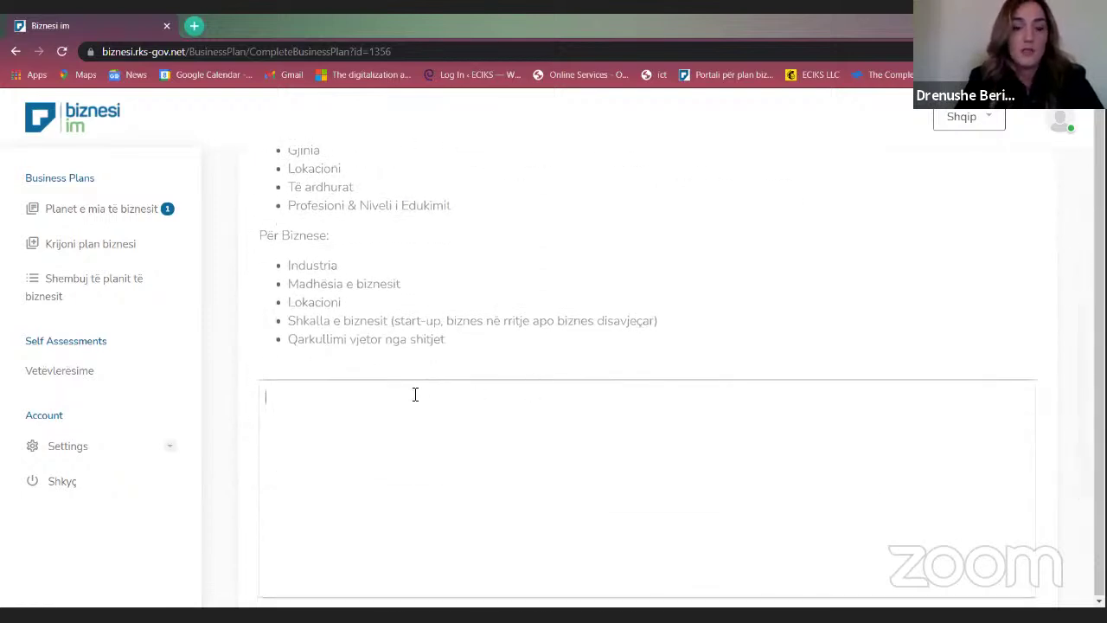
scroll(597, 248, "up", 4)
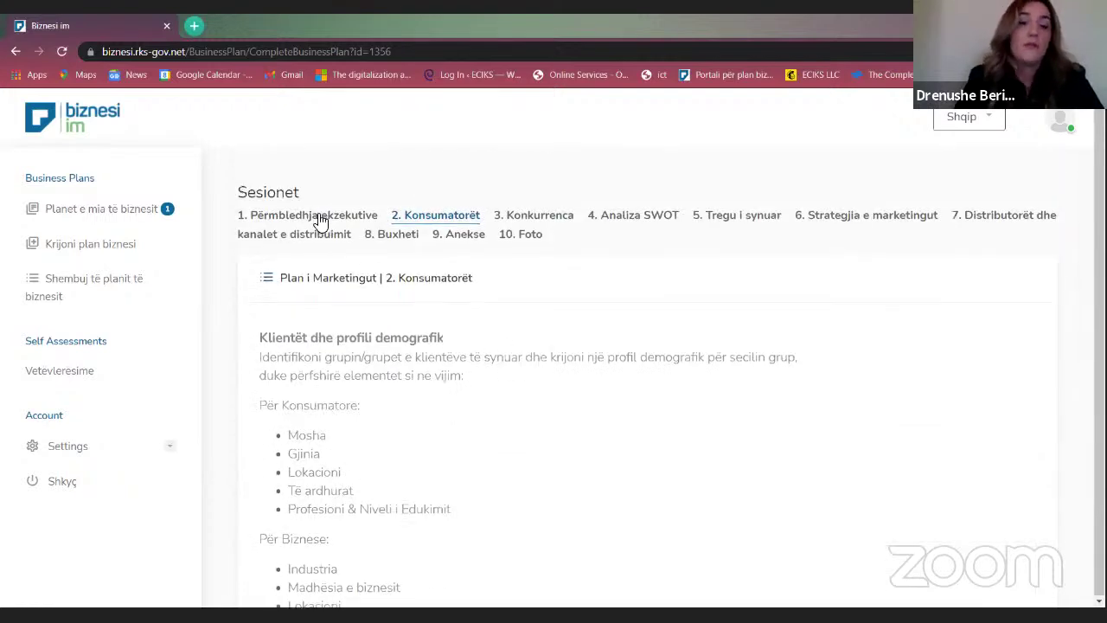
Return to the Përmbledhja ekzekutive section and examine its Sqarim note and the Misioni i biznesit field
left_click(318, 218)
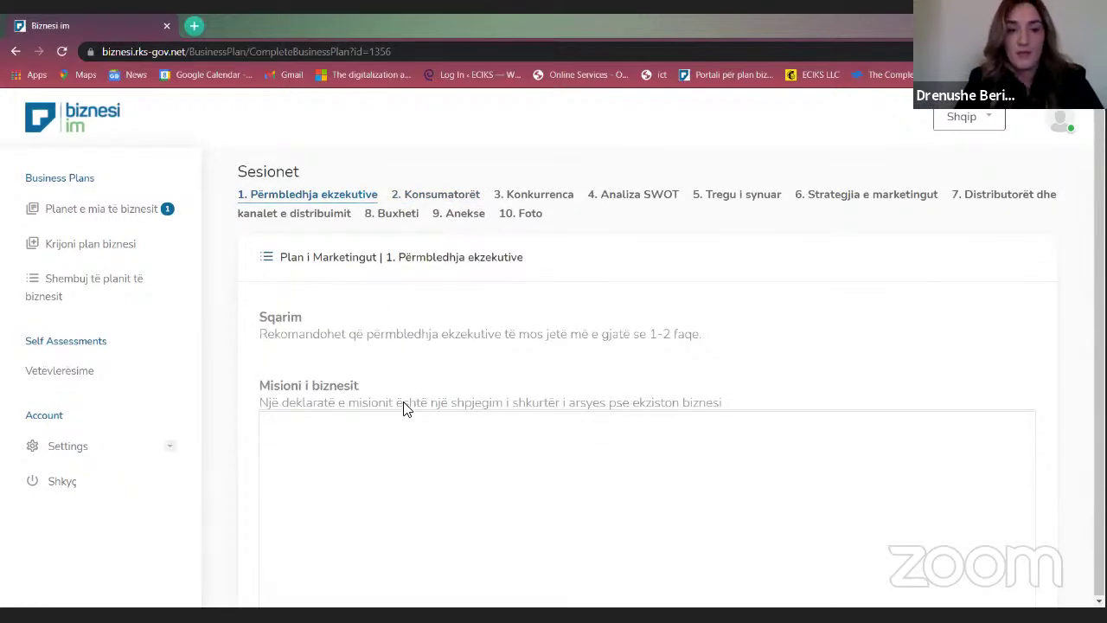
scroll(407, 408, "down", 2)
scroll(406, 408, "up", 2)
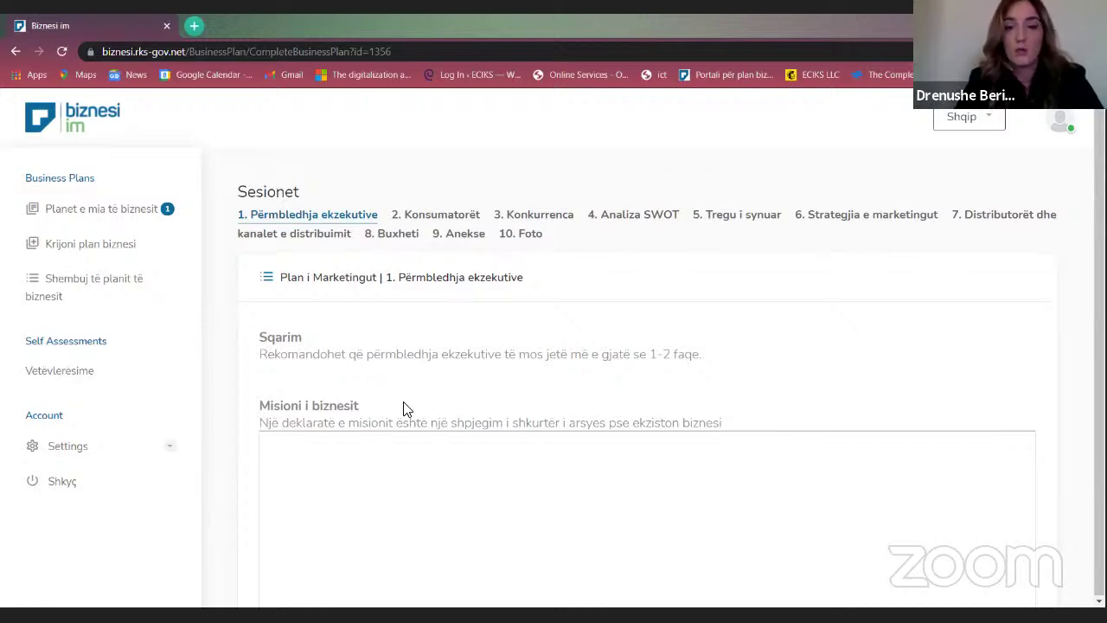
scroll(406, 408, "down", 4)
scroll(407, 408, "up", 3)
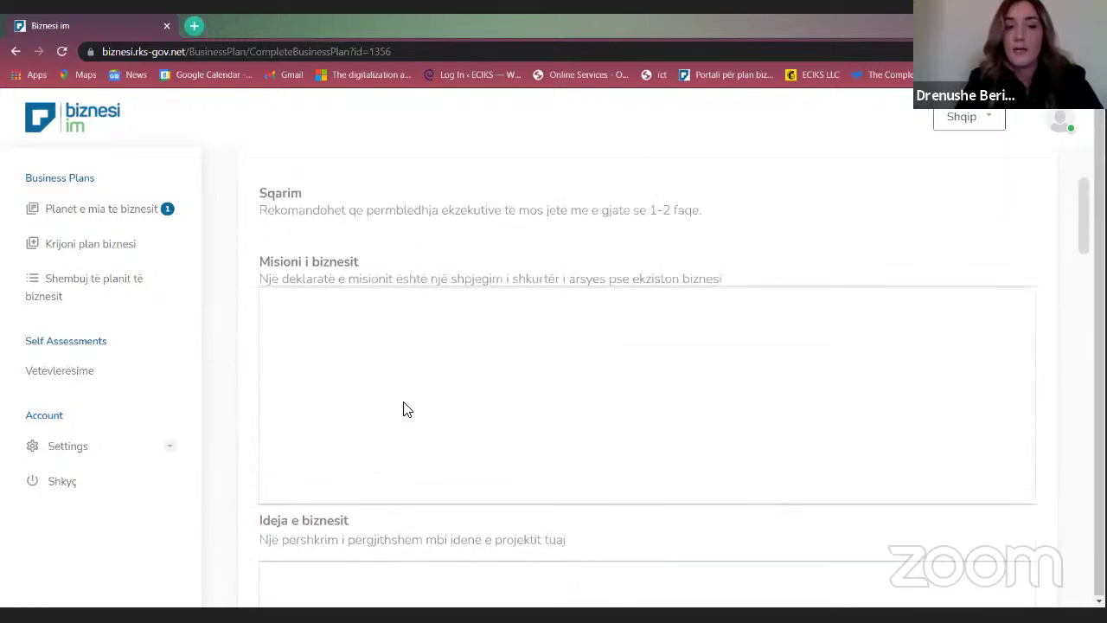
scroll(497, 384, "down", 1)
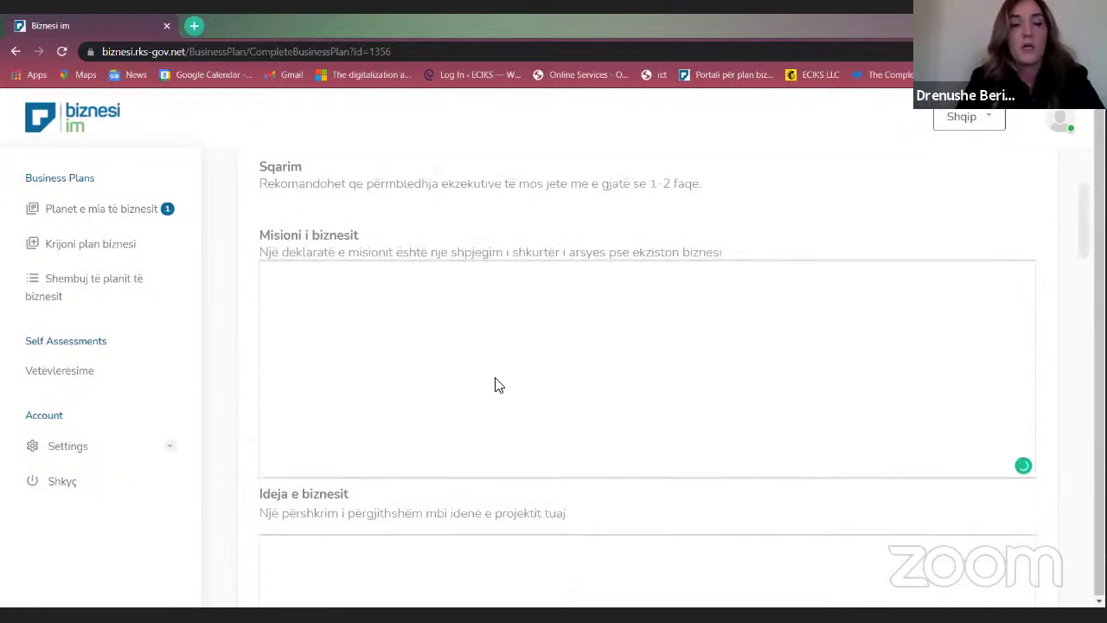
scroll(497, 385, "up", 2)
scroll(497, 385, "up", 1)
scroll(497, 385, "down", 2)
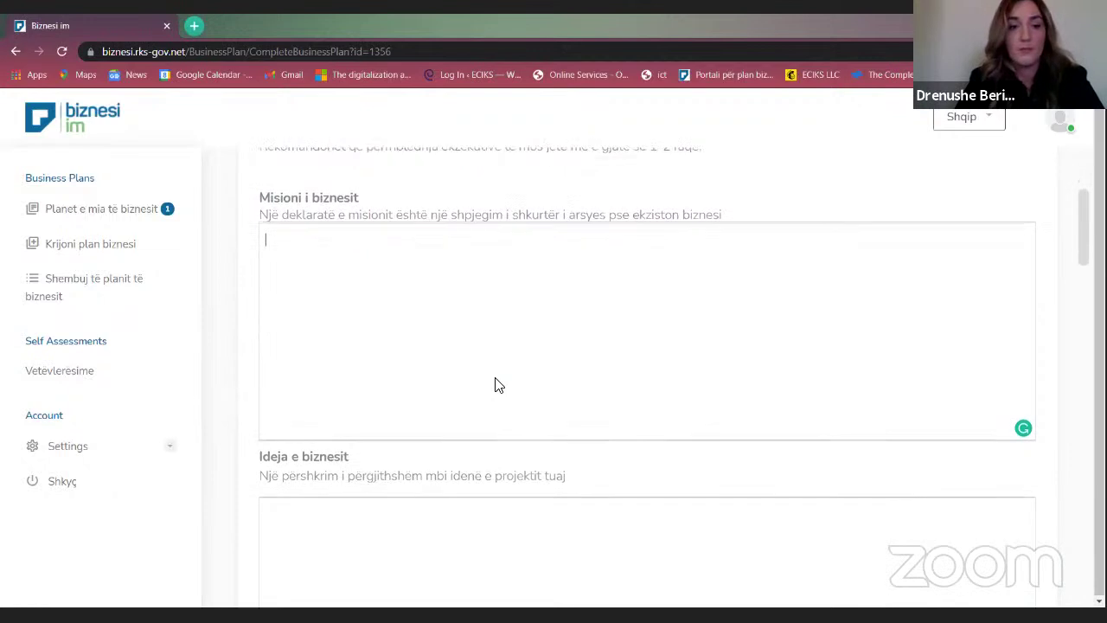
scroll(497, 385, "up", 3)
scroll(497, 385, "down", 1)
left_click(499, 381)
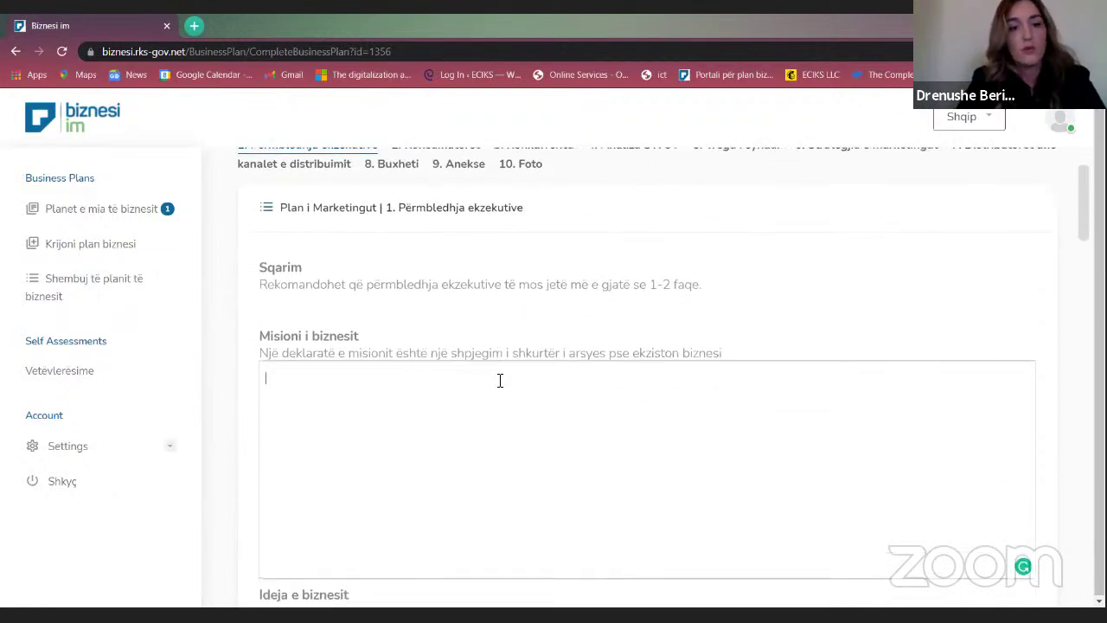
scroll(494, 383, "down", 1)
scroll(494, 383, "up", 2)
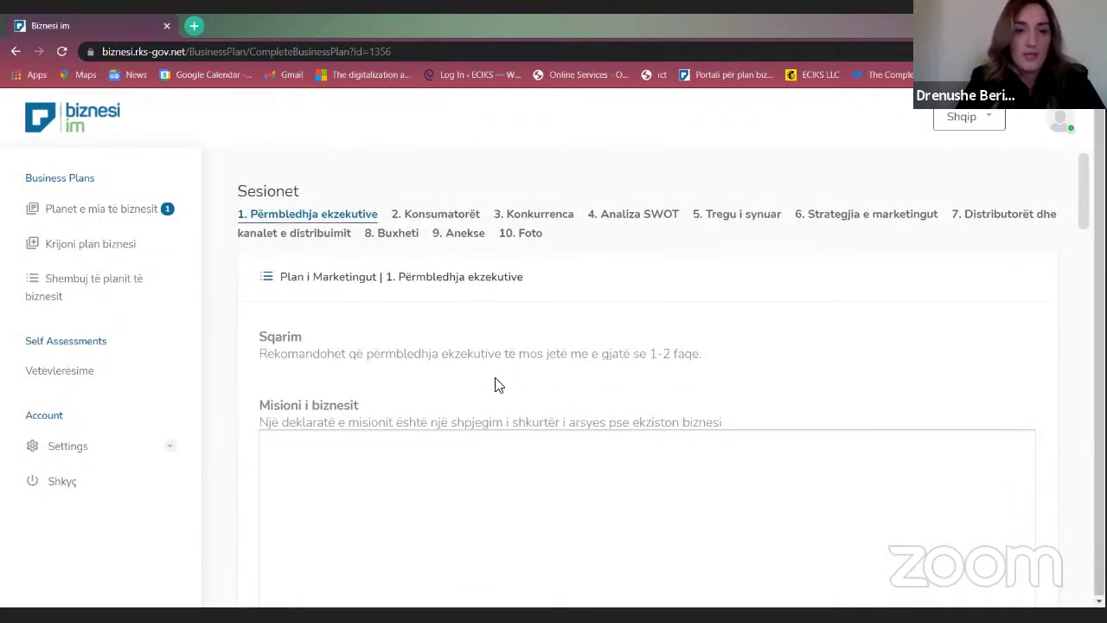
scroll(497, 385, "down", 2)
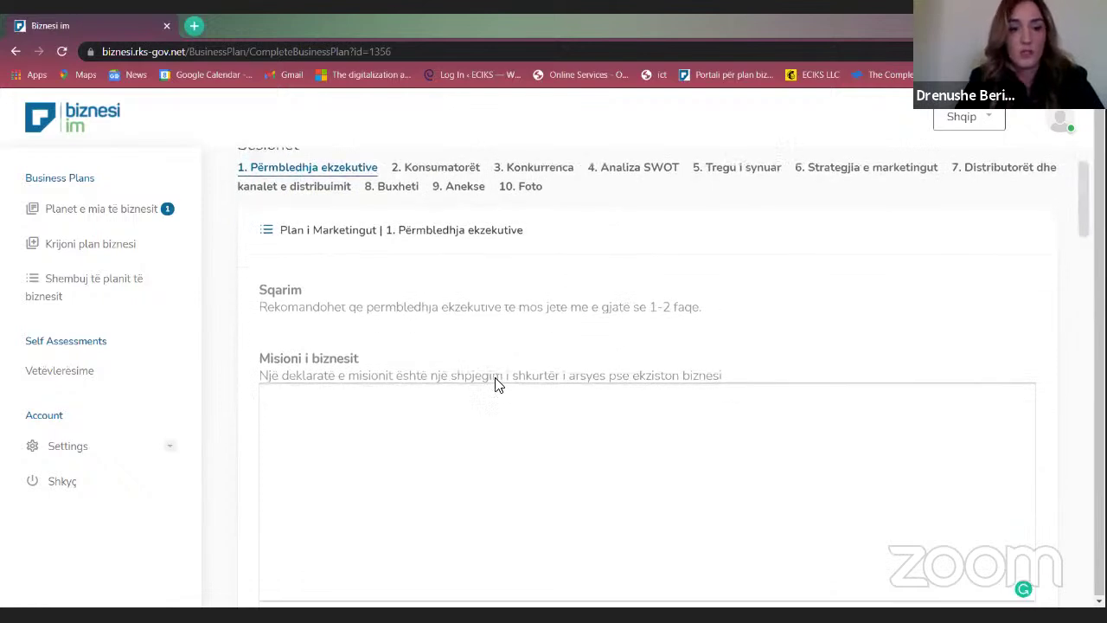
Place the cursor in the Ideja e biznesit field and review its guidance and the Objektivat aktuale question below
scroll(498, 385, "down", 3)
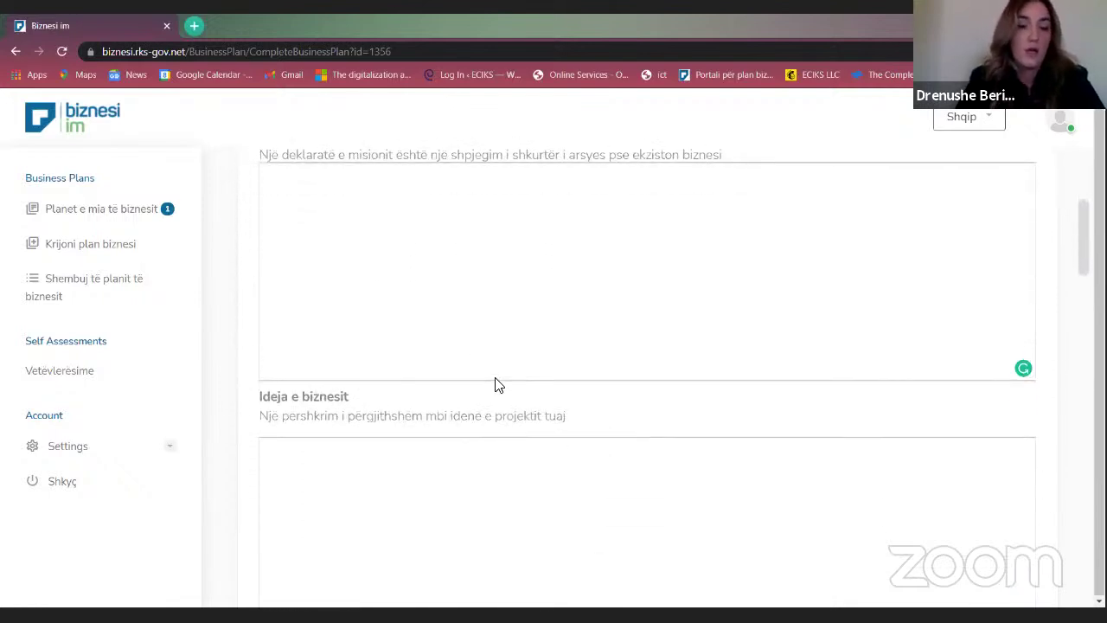
scroll(495, 383, "down", 3)
scroll(495, 383, "up", 1)
left_click(575, 342)
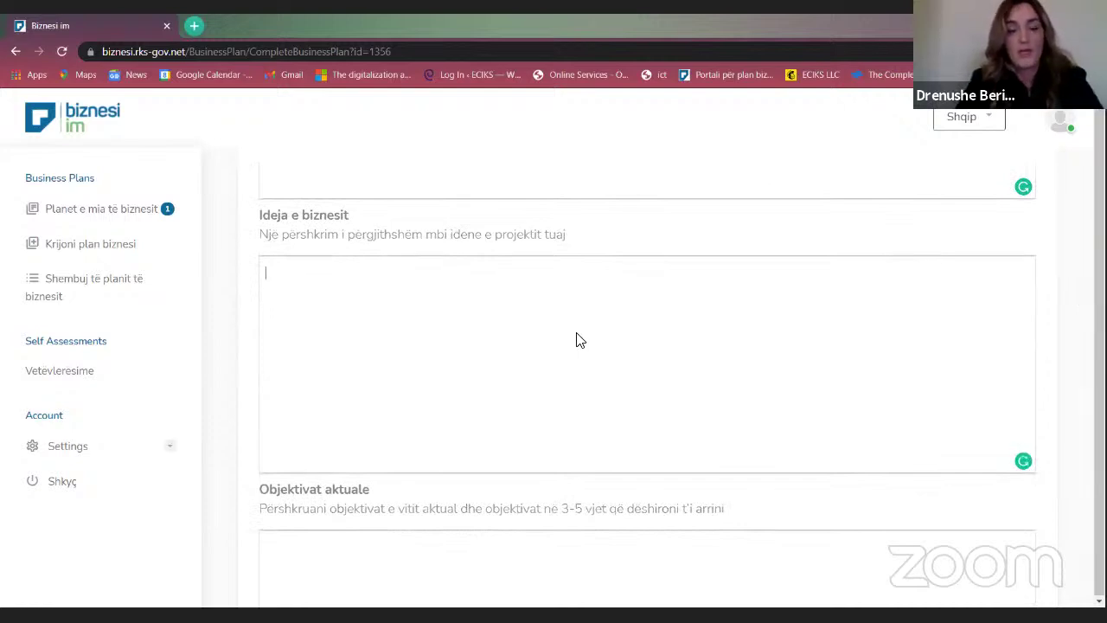
scroll(580, 340, "down", 1)
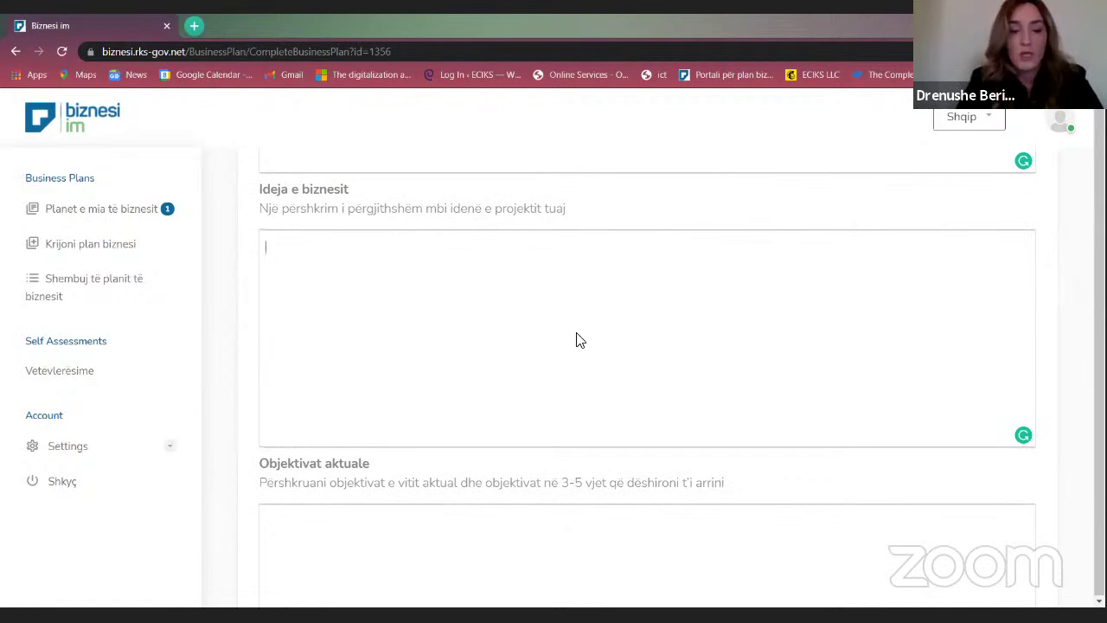
Review the remaining Përmbledhja ekzekutive questions, from Objektivat aktuale and Produktet dhe / ose shërbimet through Tregu i synuar to Përmbledhje e planit financiar
scroll(580, 340, "down", 8)
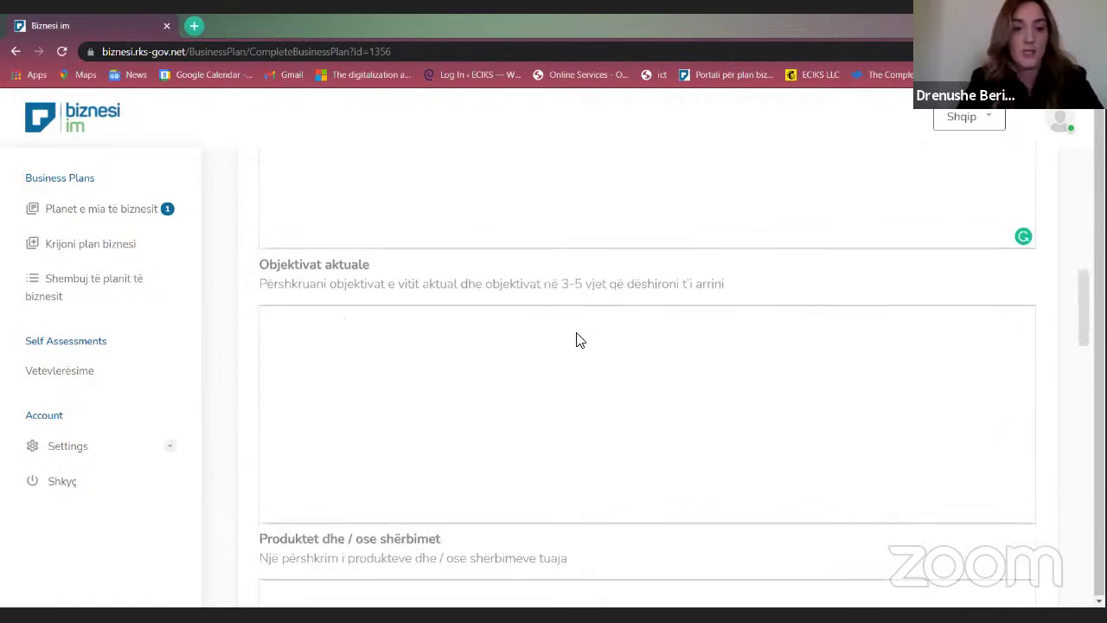
scroll(579, 340, "down", 8)
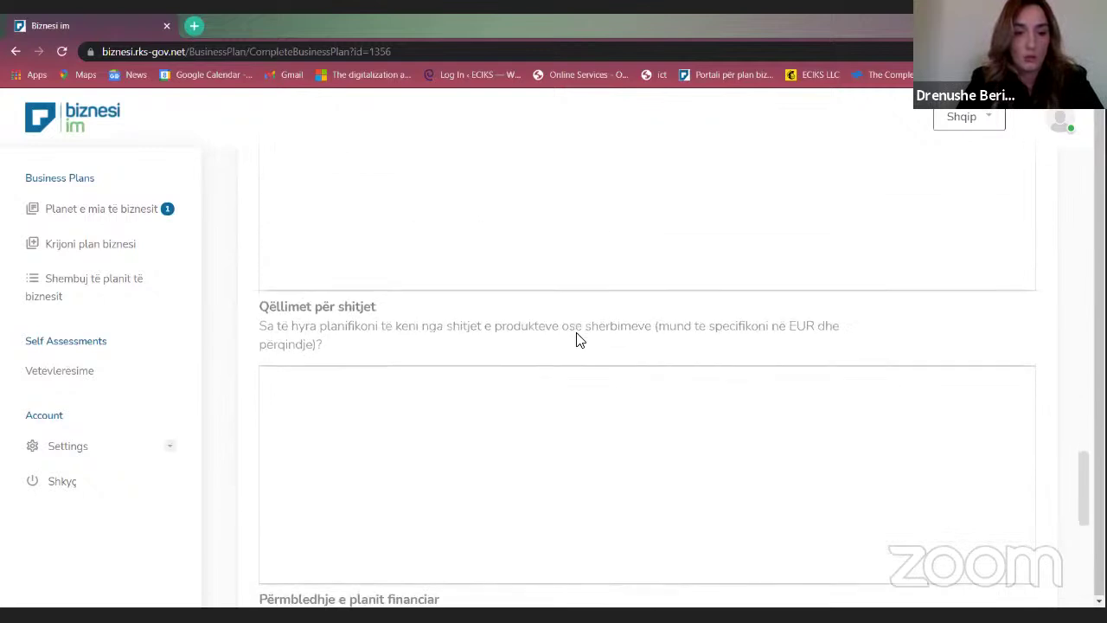
left_click(506, 356)
scroll(506, 355, "down", 1)
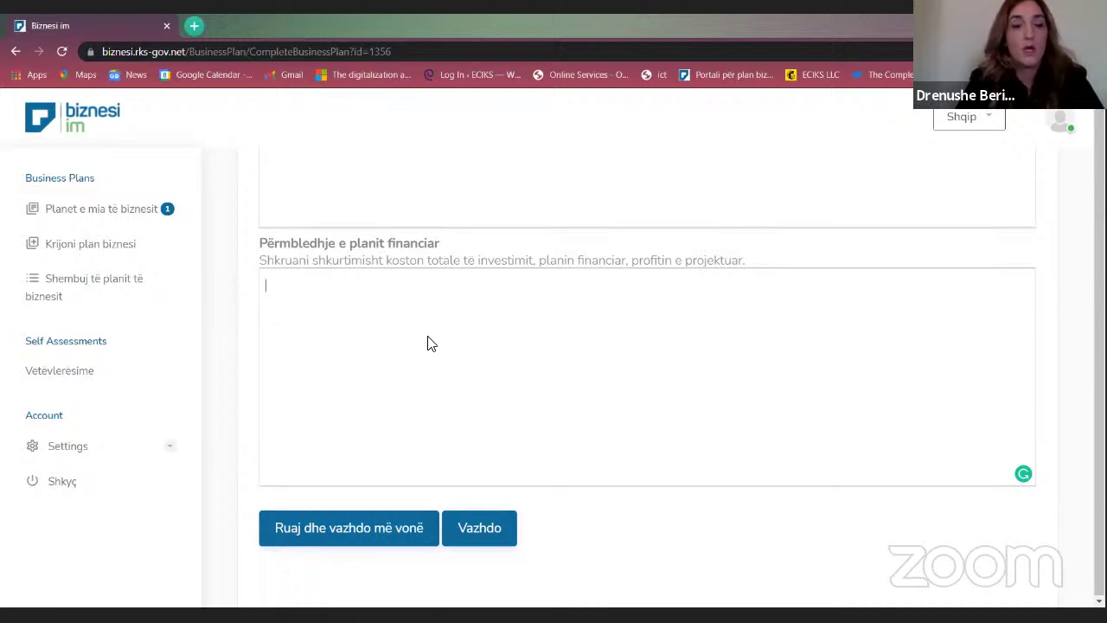
scroll(427, 343, "up", 6)
left_click(524, 307)
scroll(517, 310, "up", 3)
left_click(456, 307)
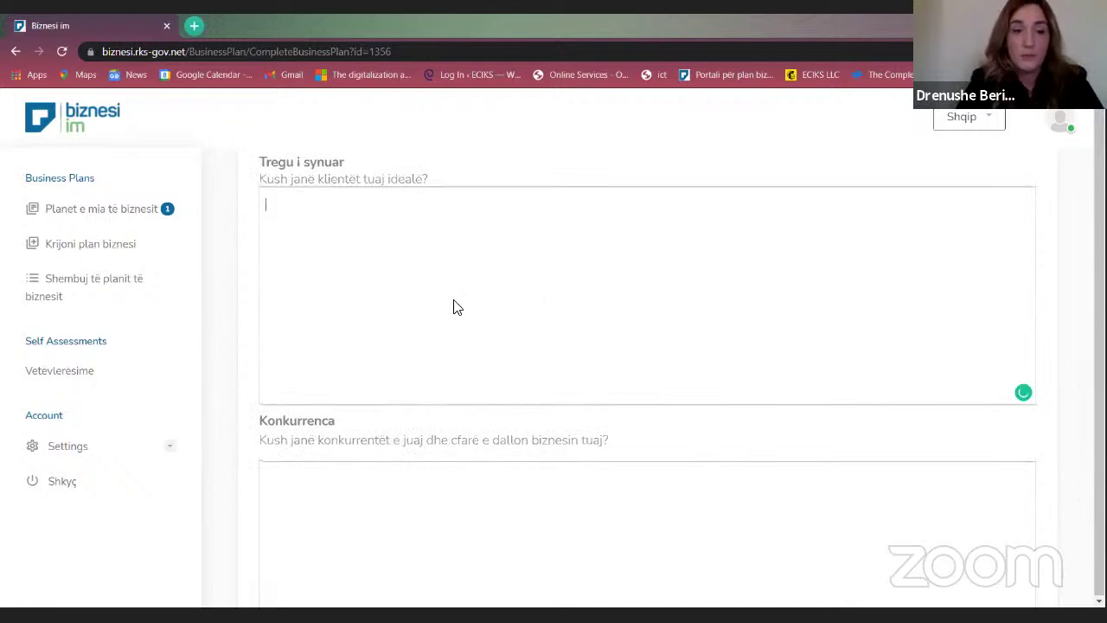
scroll(456, 308, "up", 4)
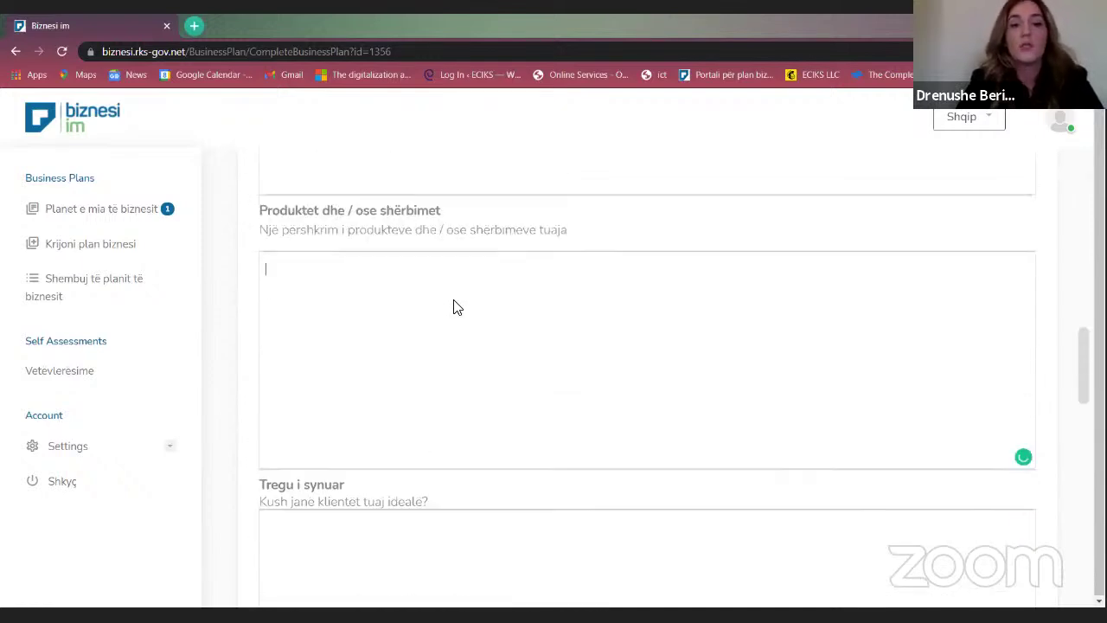
scroll(456, 308, "up", 3)
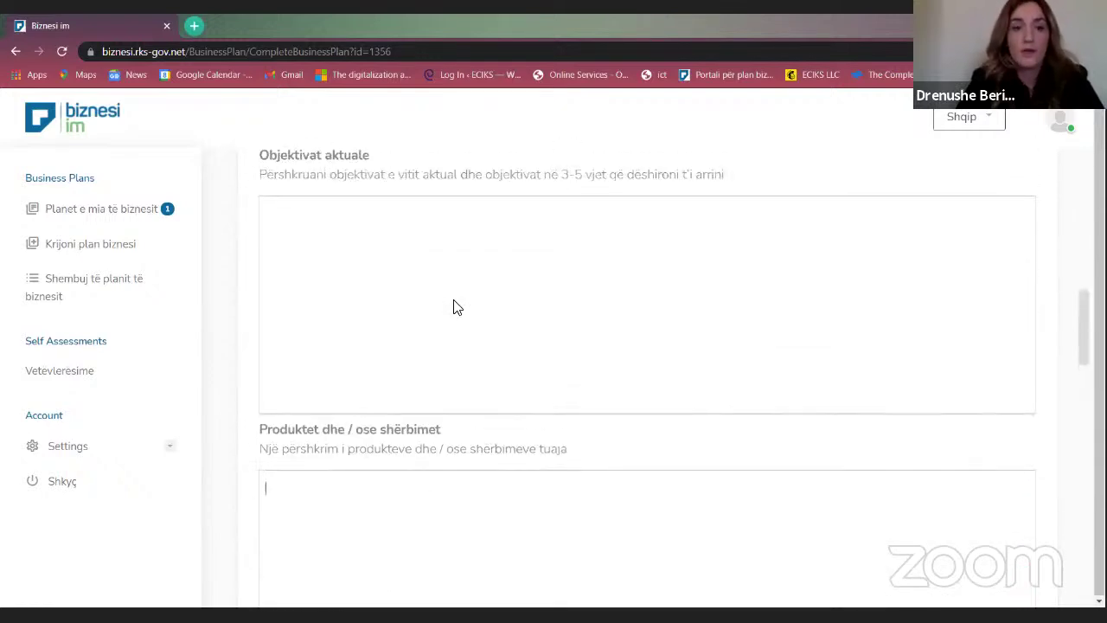
Try to continue past Përmbledhja ekzekutive with its fields left empty, and check the form's fields for validation notes
scroll(457, 308, "down", 15)
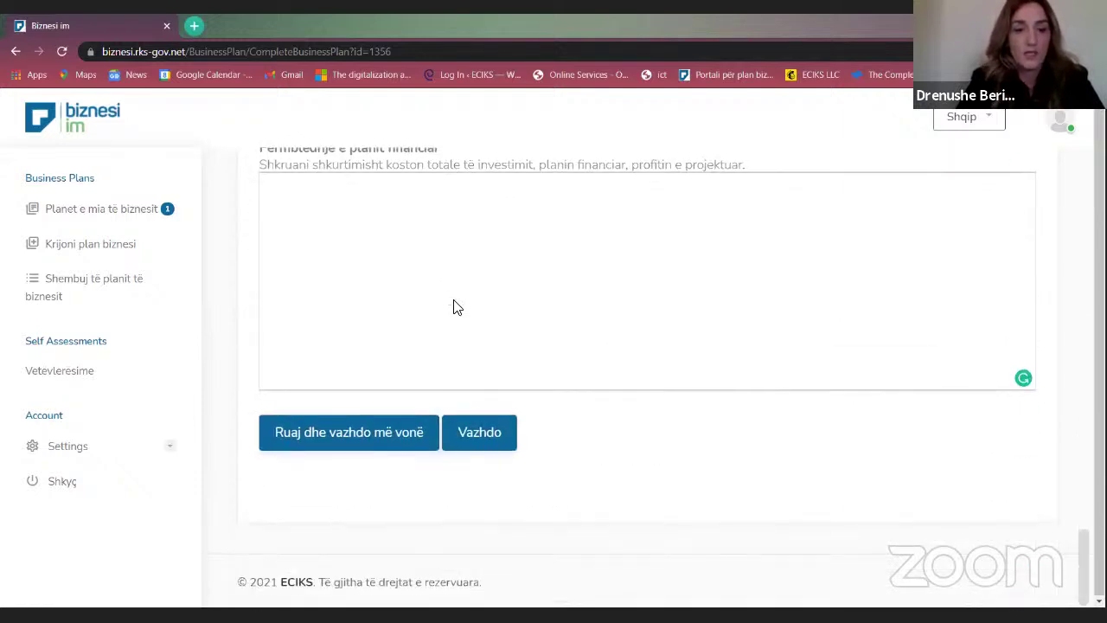
left_click(485, 444)
scroll(485, 445, "up", 2)
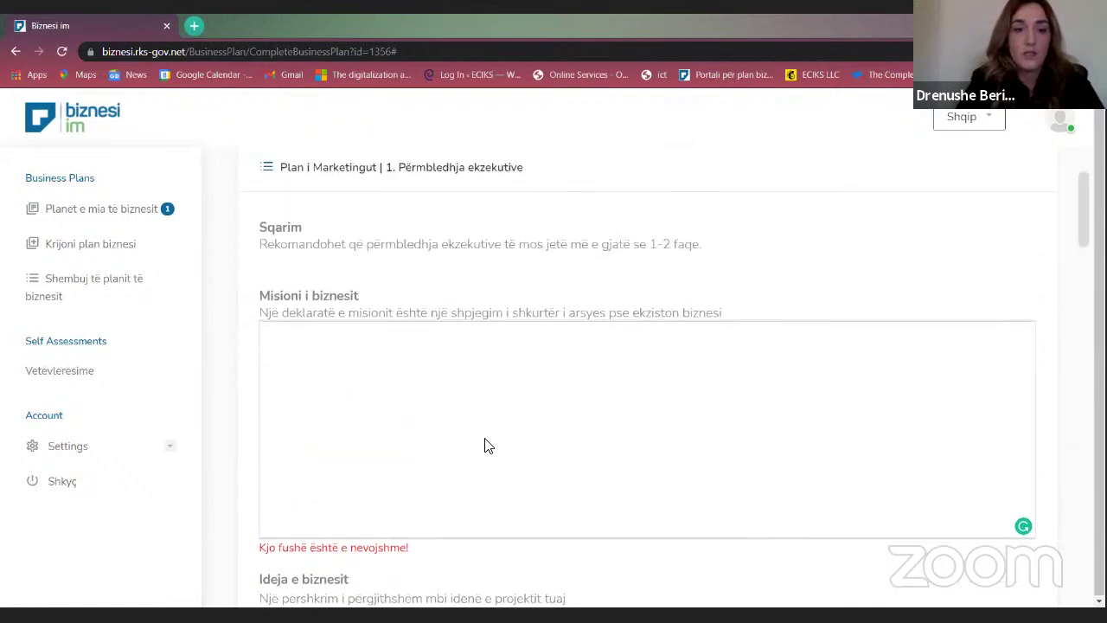
scroll(485, 445, "down", 1)
scroll(484, 446, "down", 5)
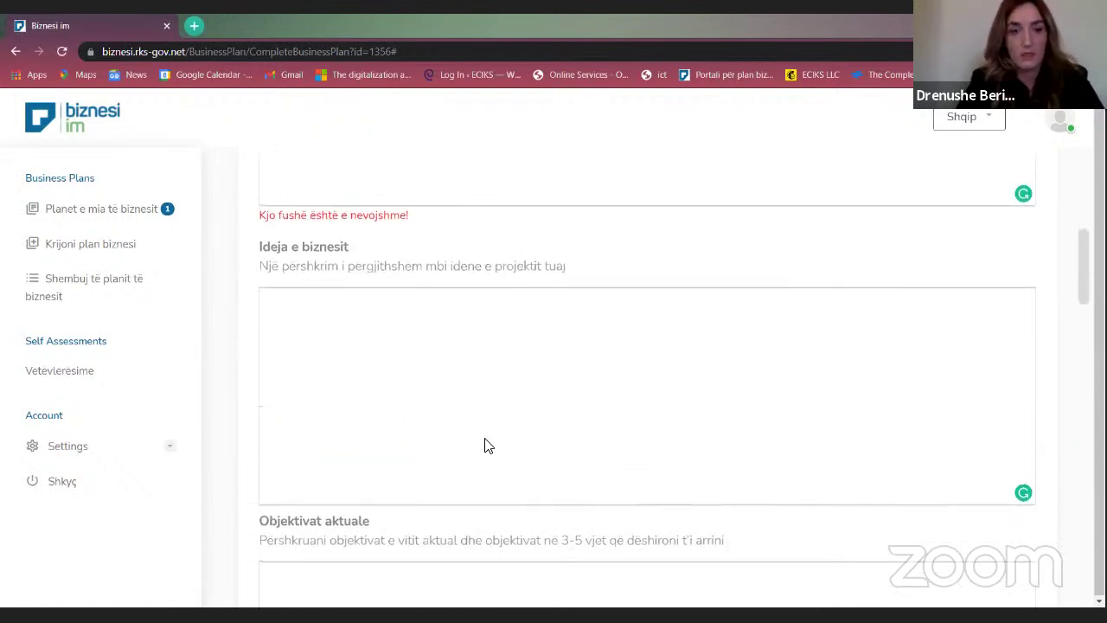
scroll(484, 446, "down", 8)
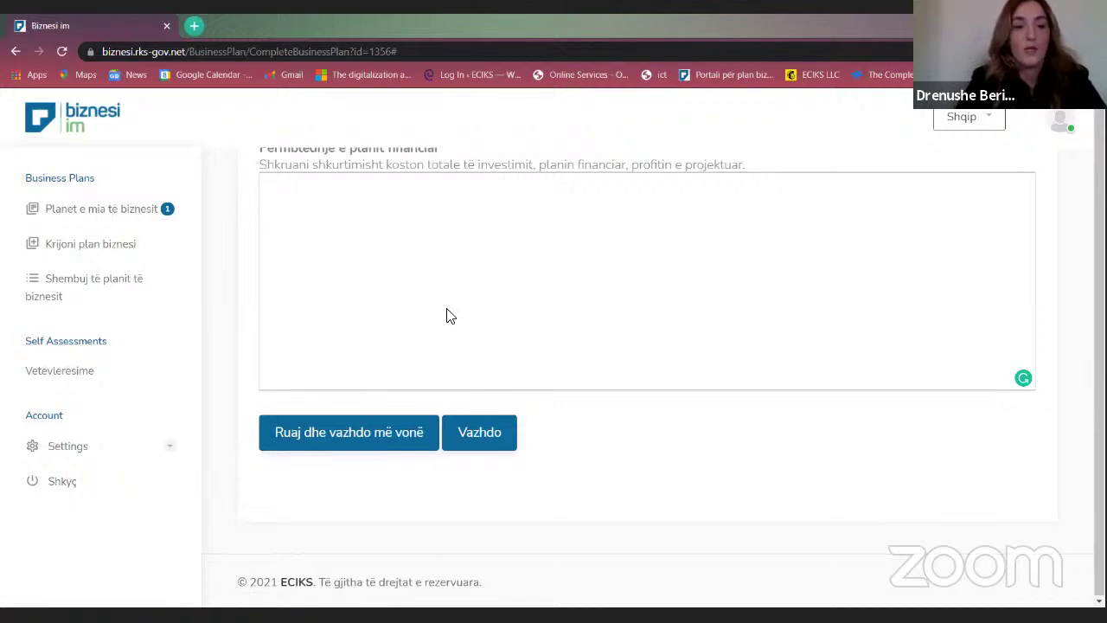
scroll(446, 315, "up", 1)
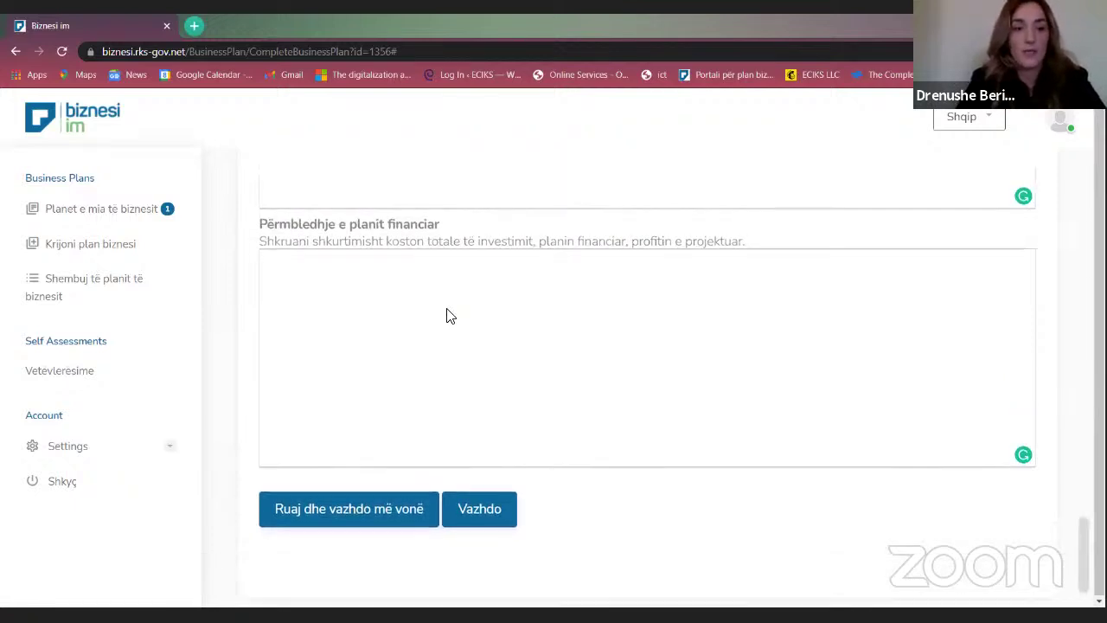
scroll(354, 302, "up", 6)
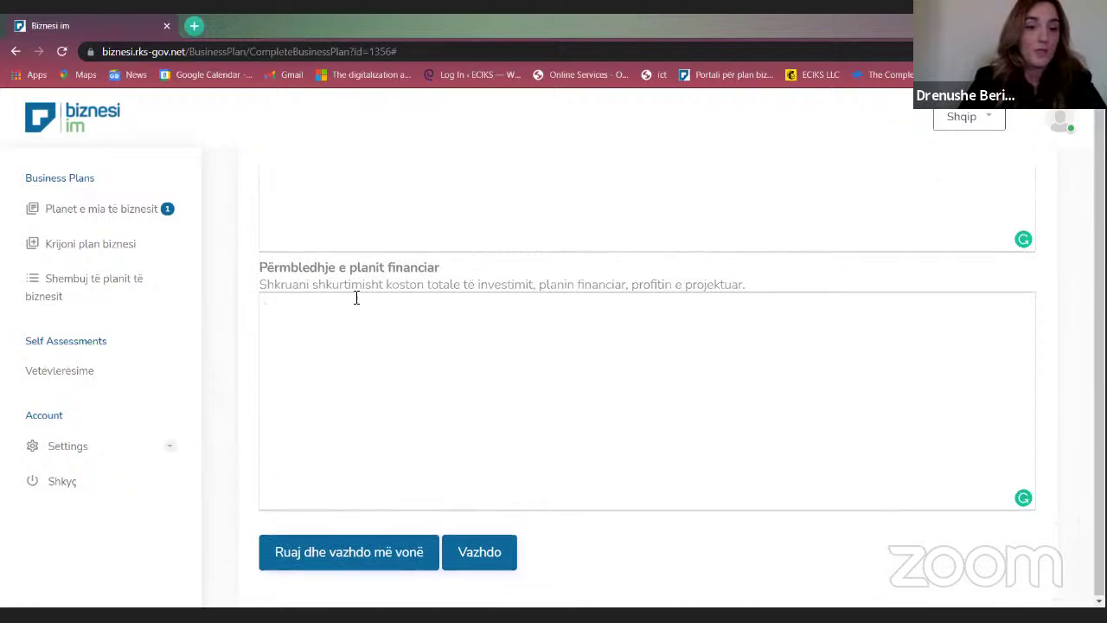
scroll(353, 302, "up", 10)
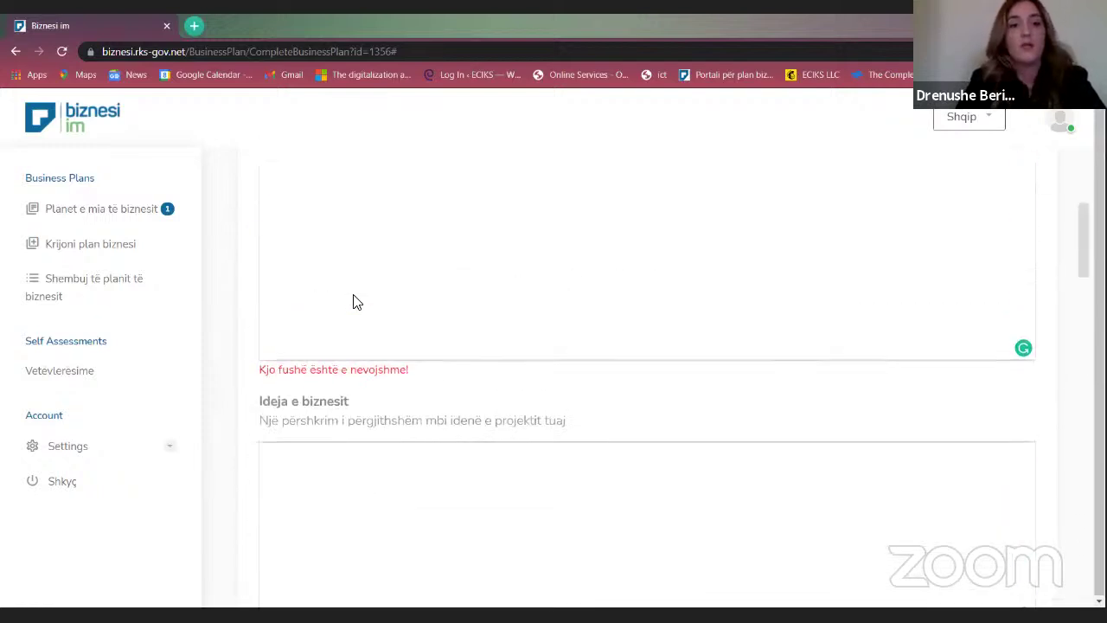
scroll(354, 301, "up", 3)
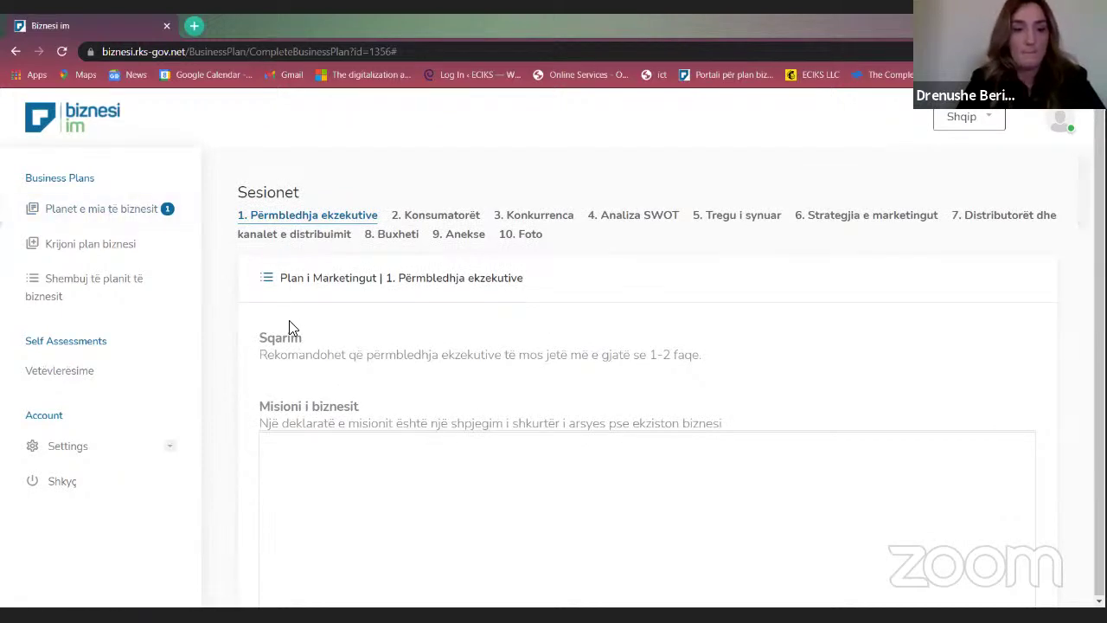
Open the saved Plan i Marketingut for editing from Planet e mia të biznesit
left_click(143, 213)
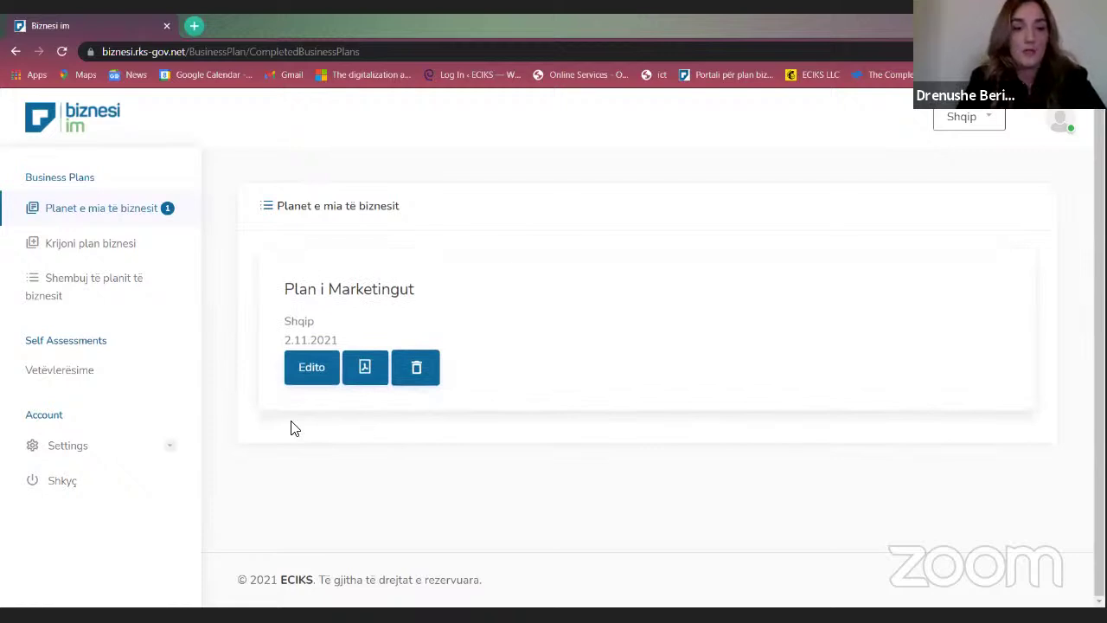
left_click(314, 367)
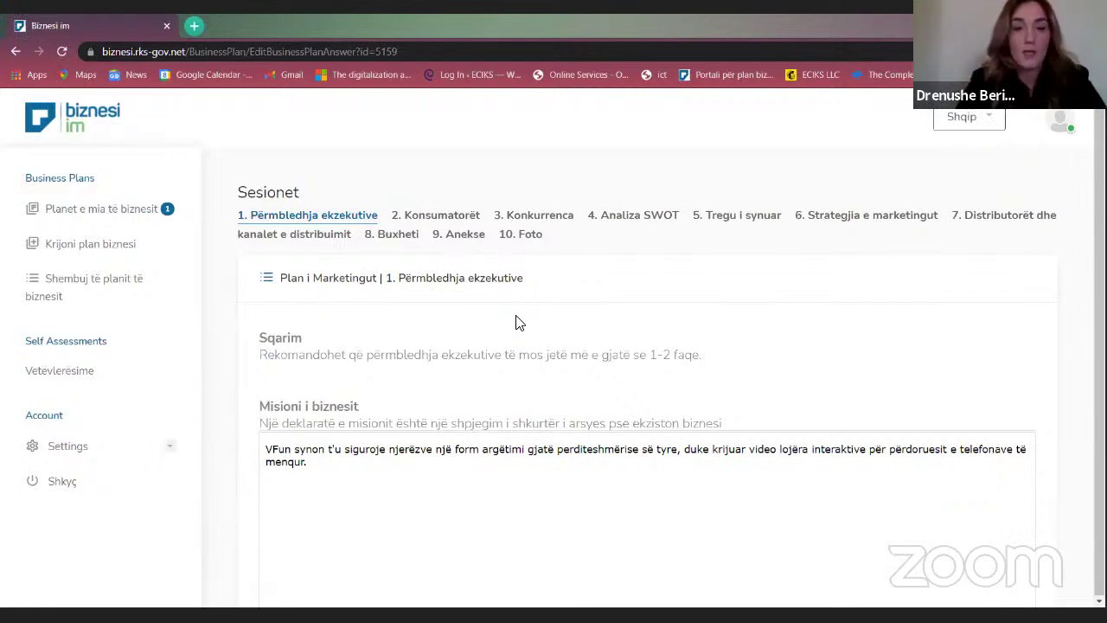
scroll(517, 321, "down", 1)
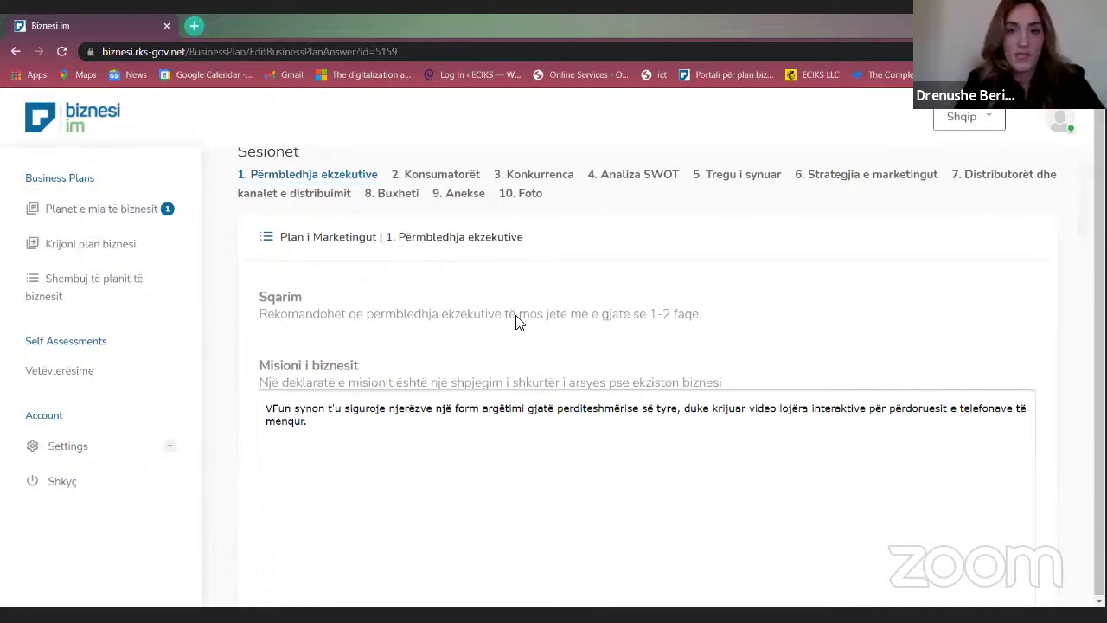
scroll(516, 322, "down", 1)
scroll(516, 321, "up", 2)
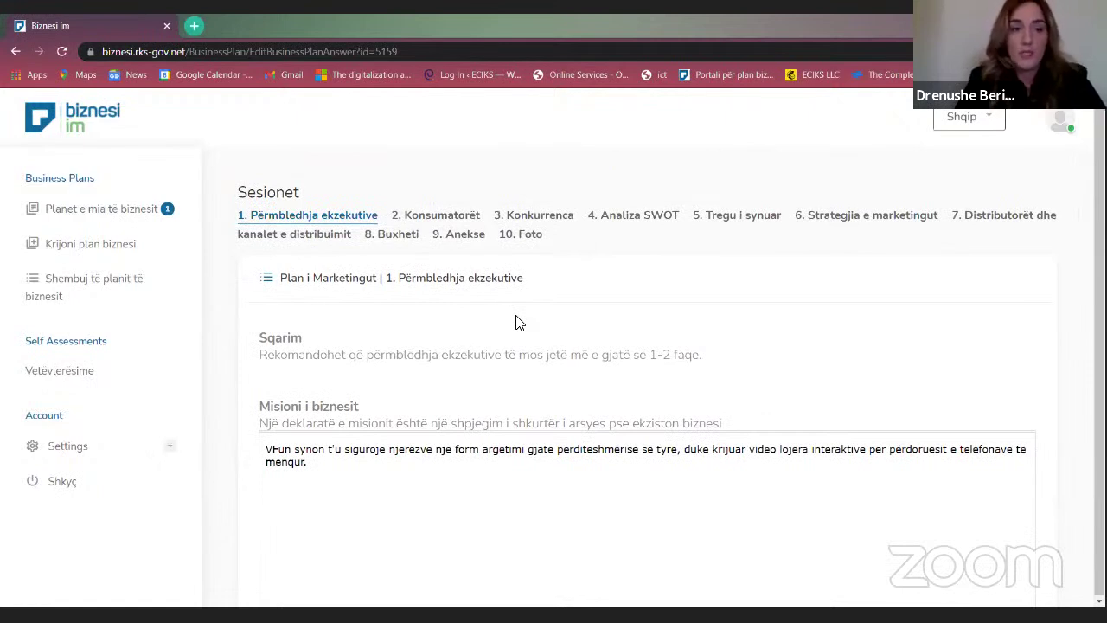
Examine the completed Misioni i biznesit answer in the saved plan's Përmbledhja ekzekutive section
scroll(517, 321, "down", 1)
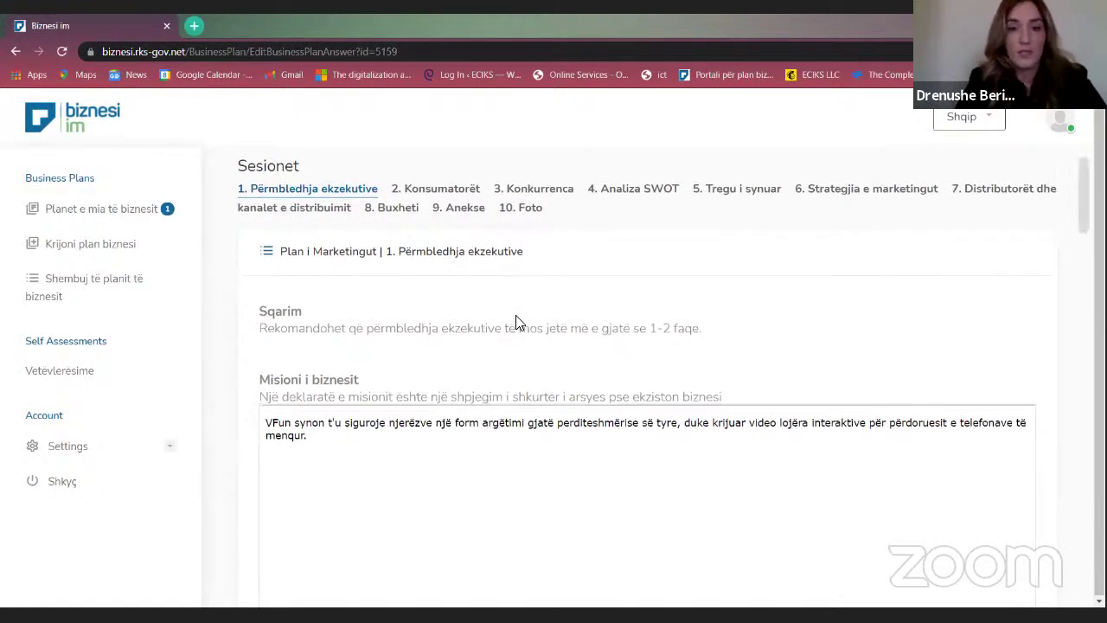
scroll(516, 322, "up", 1)
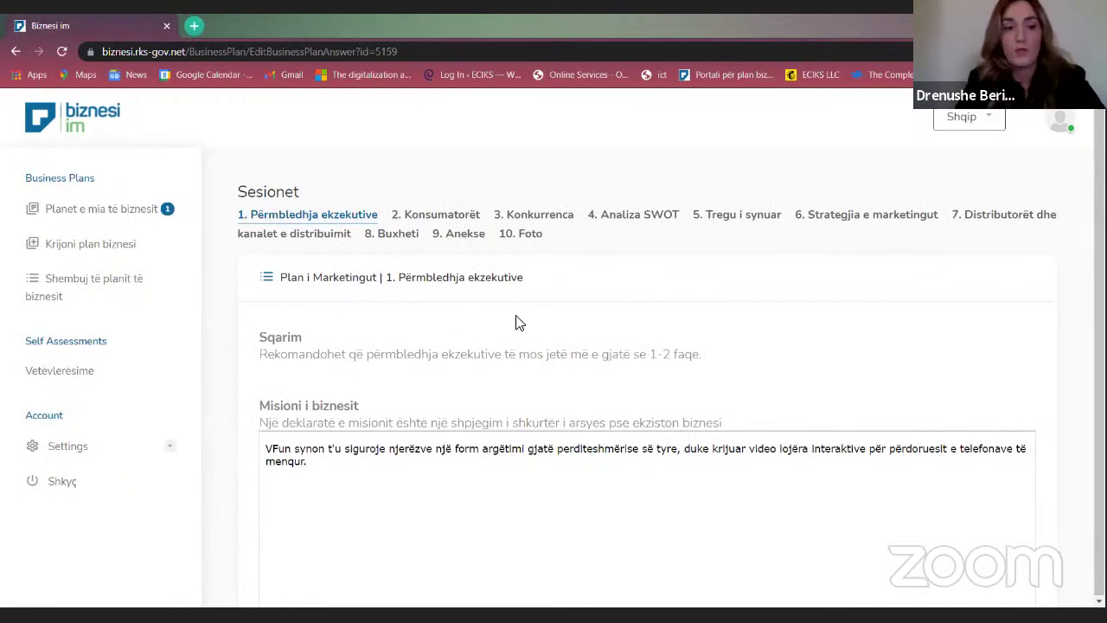
scroll(516, 322, "down", 1)
scroll(516, 322, "down", 1)
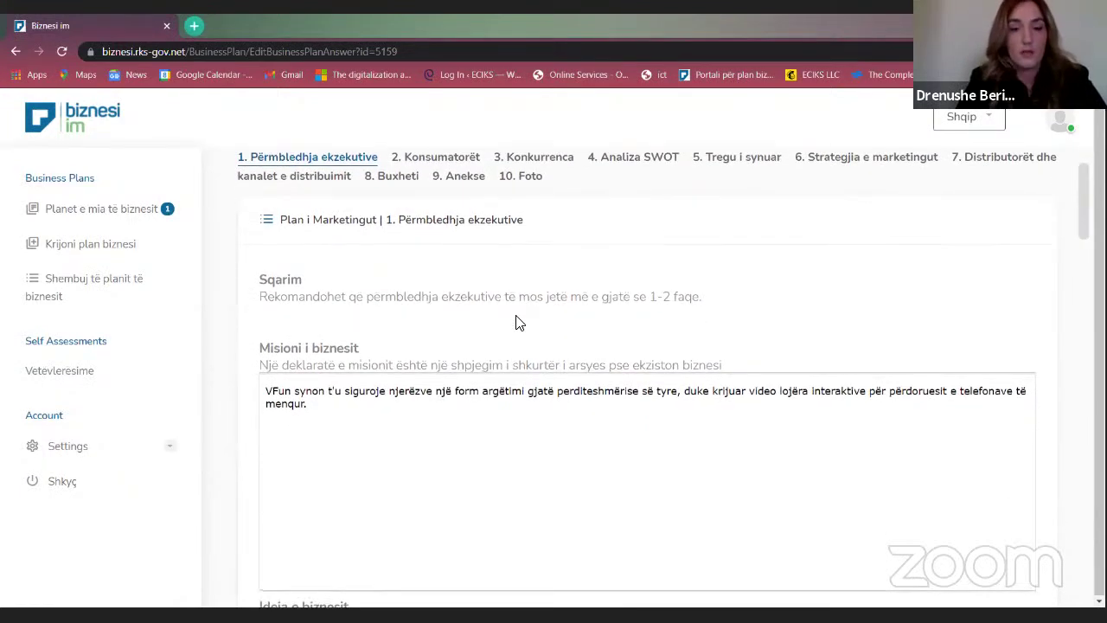
scroll(517, 415, "down", 1)
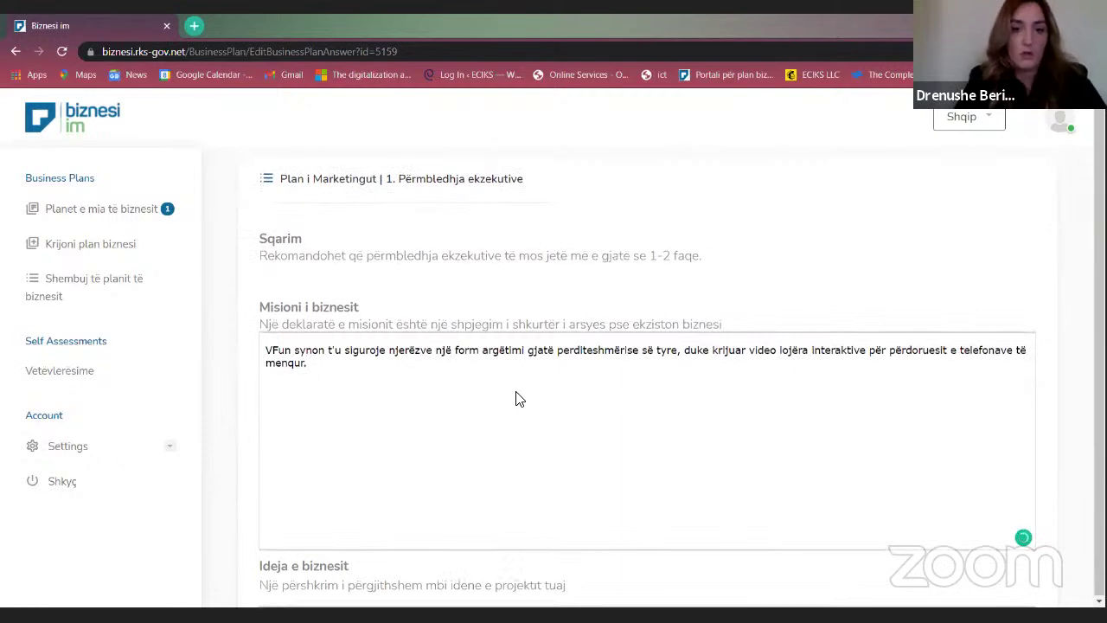
scroll(515, 399, "up", 3)
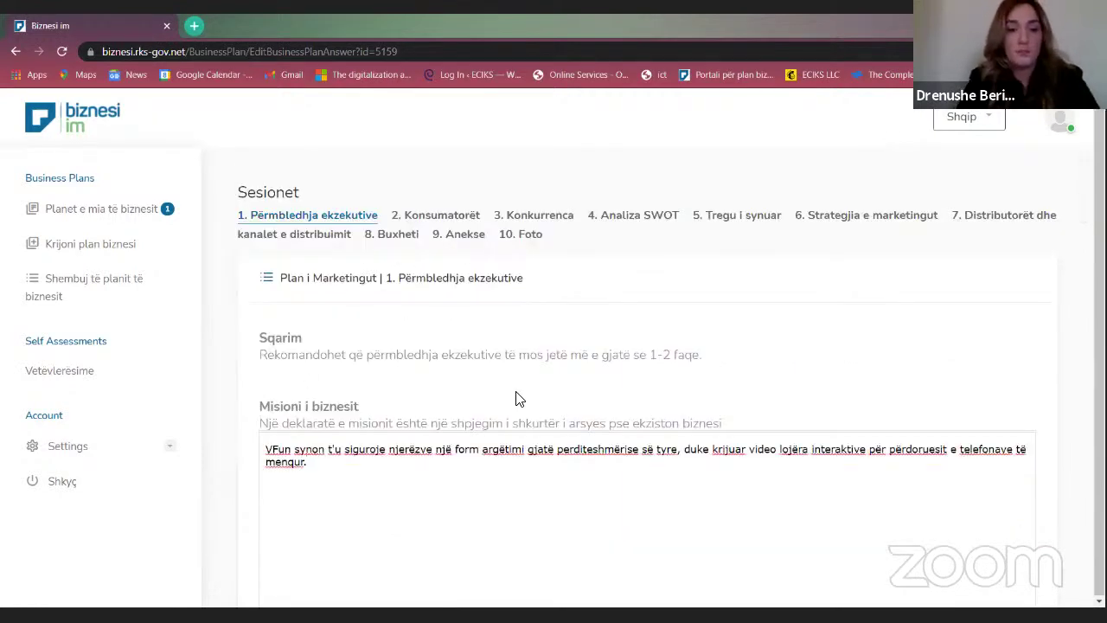
scroll(515, 398, "down", 2)
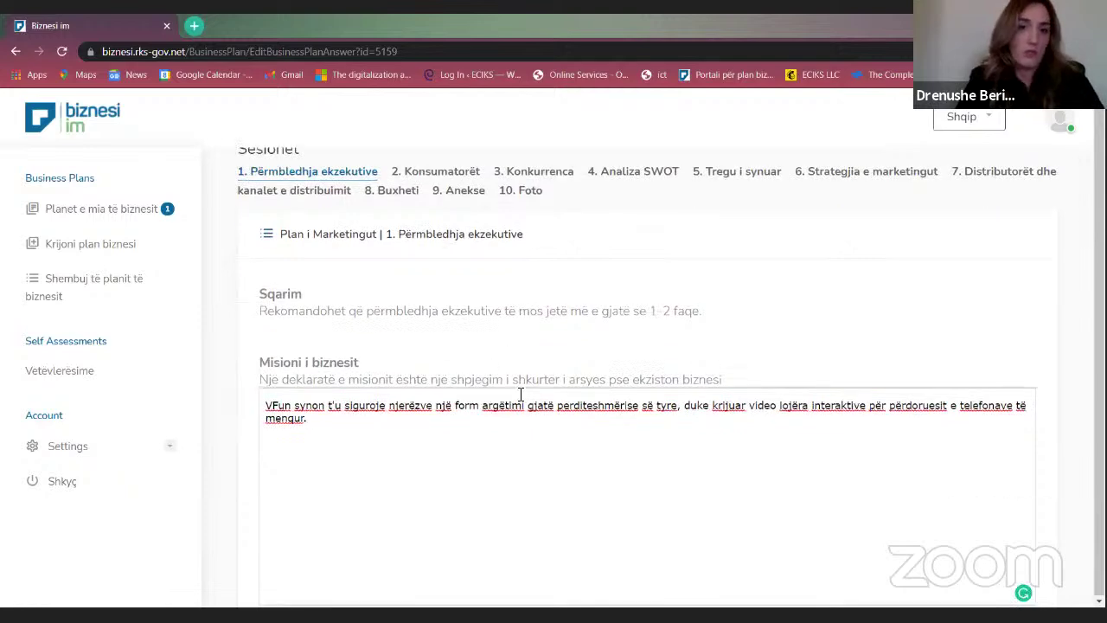
scroll(519, 395, "up", 2)
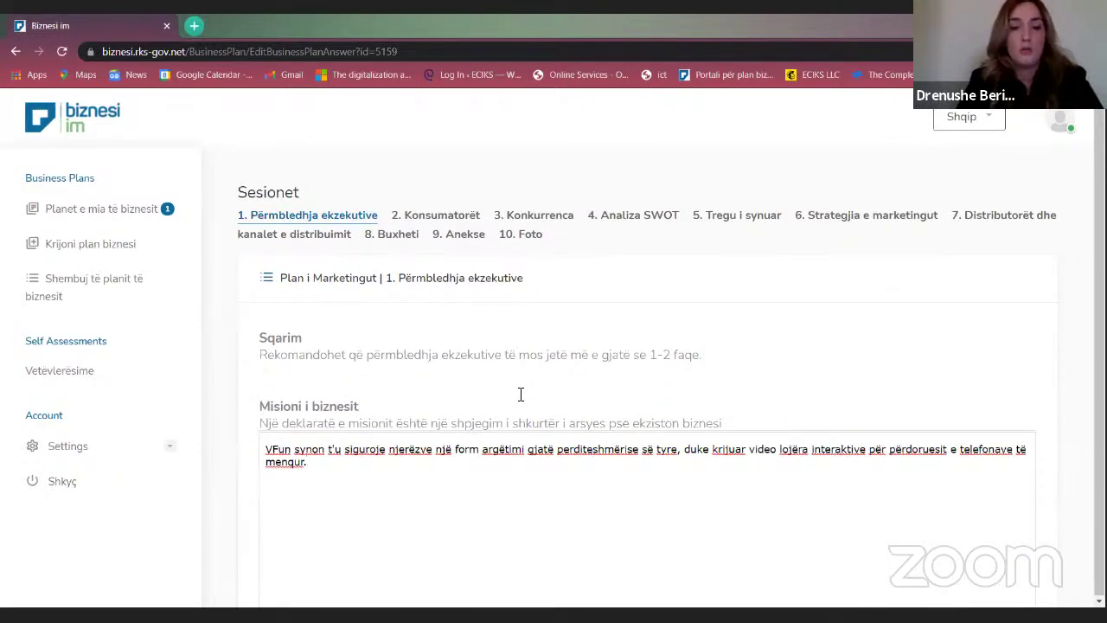
scroll(520, 394, "down", 4)
scroll(538, 447, "up", 4)
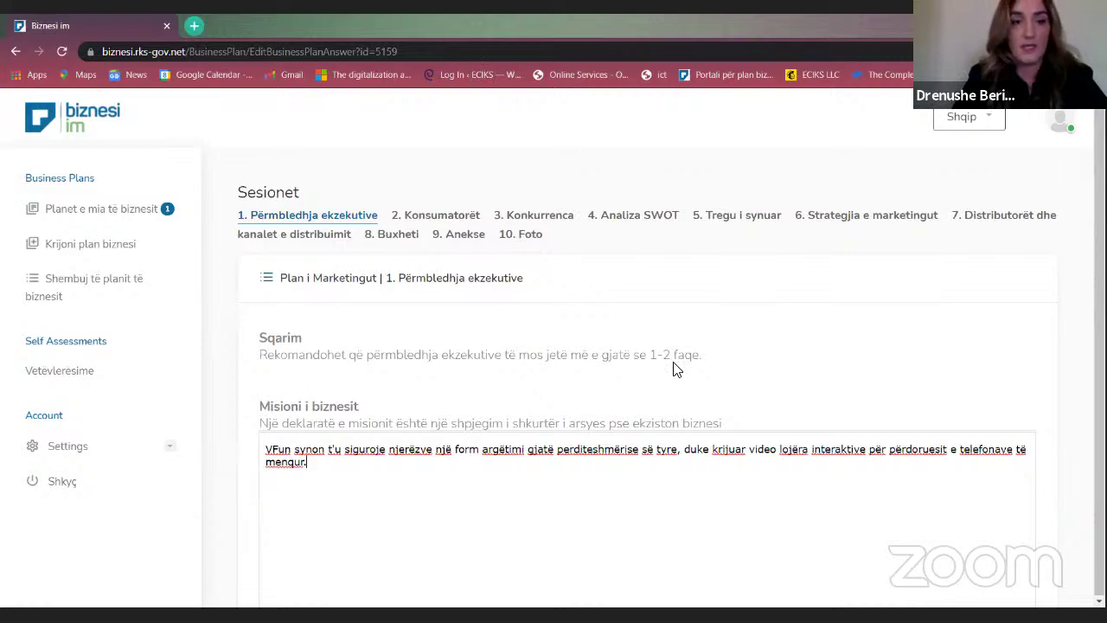
Examine the Sqarim recommendation on the length of the executive summary in the saved plan
scroll(676, 369, "down", 1)
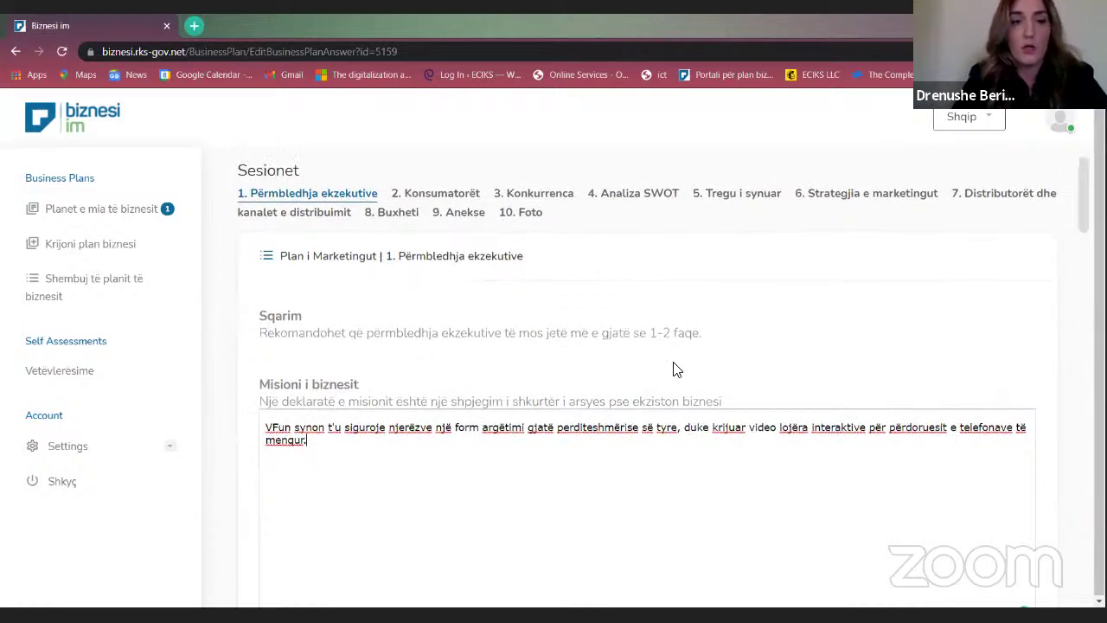
scroll(677, 369, "down", 1)
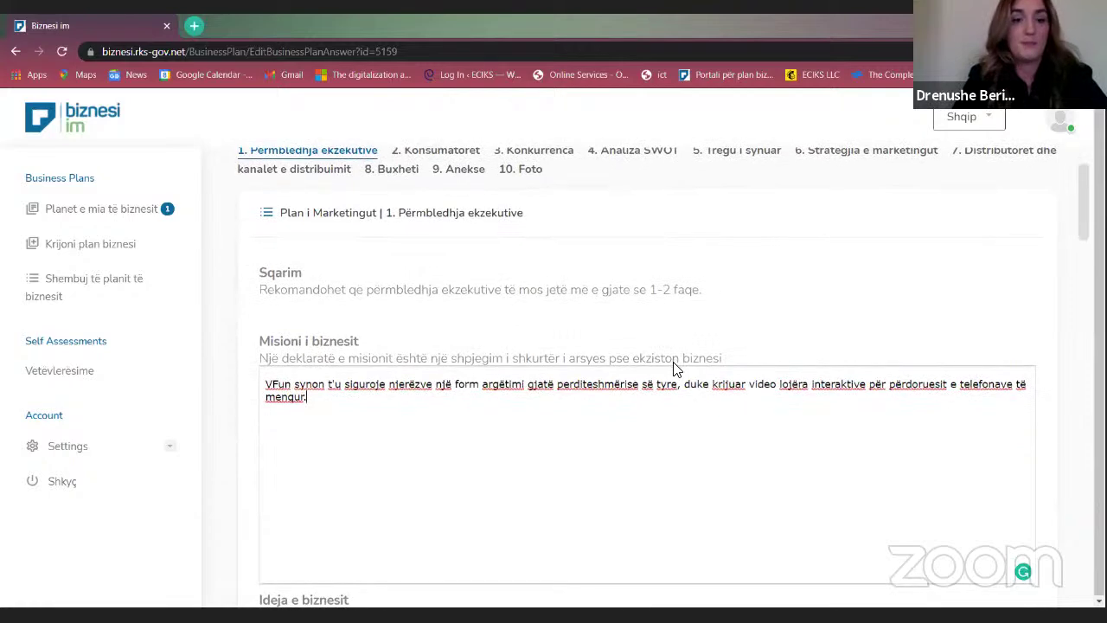
scroll(676, 369, "down", 3)
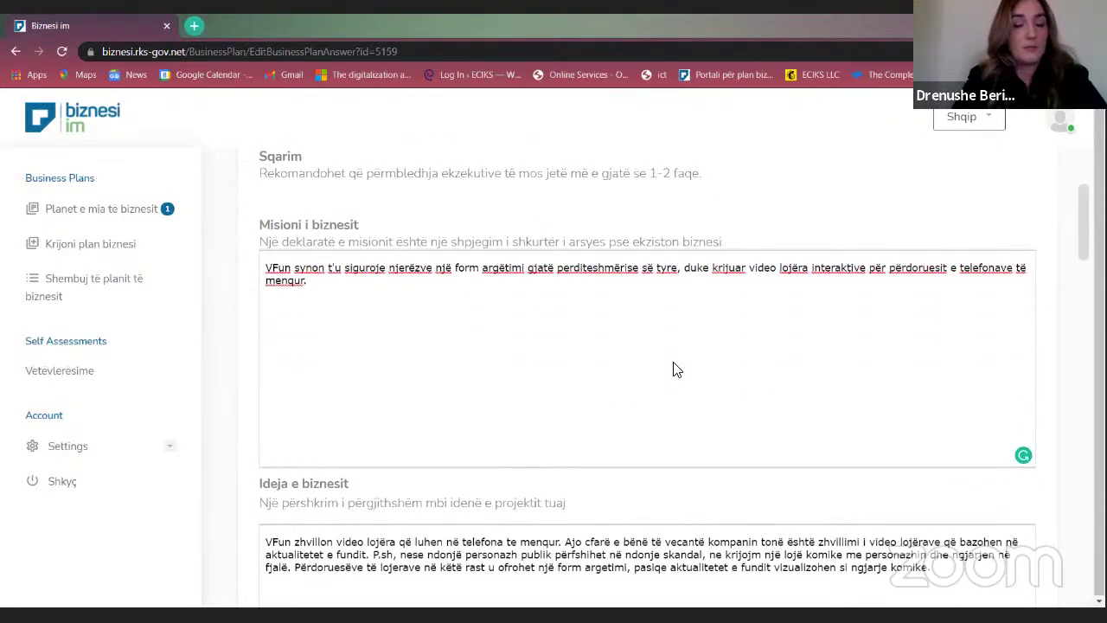
scroll(676, 370, "up", 3)
left_click_drag(395, 316, 260, 314)
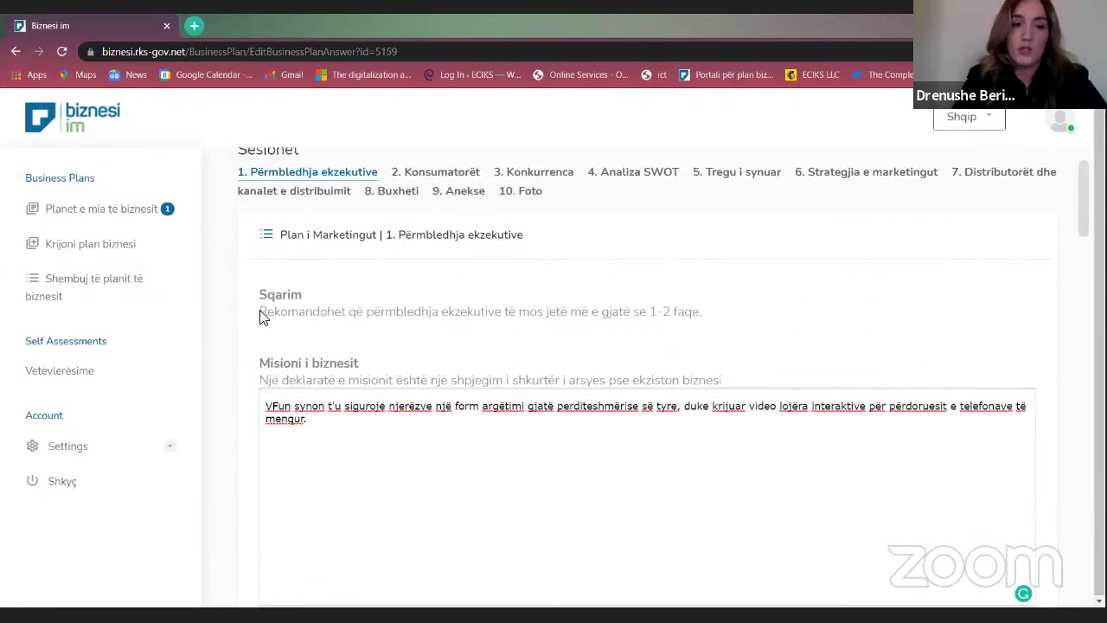
left_click_drag(478, 320, 500, 337)
left_click(499, 336)
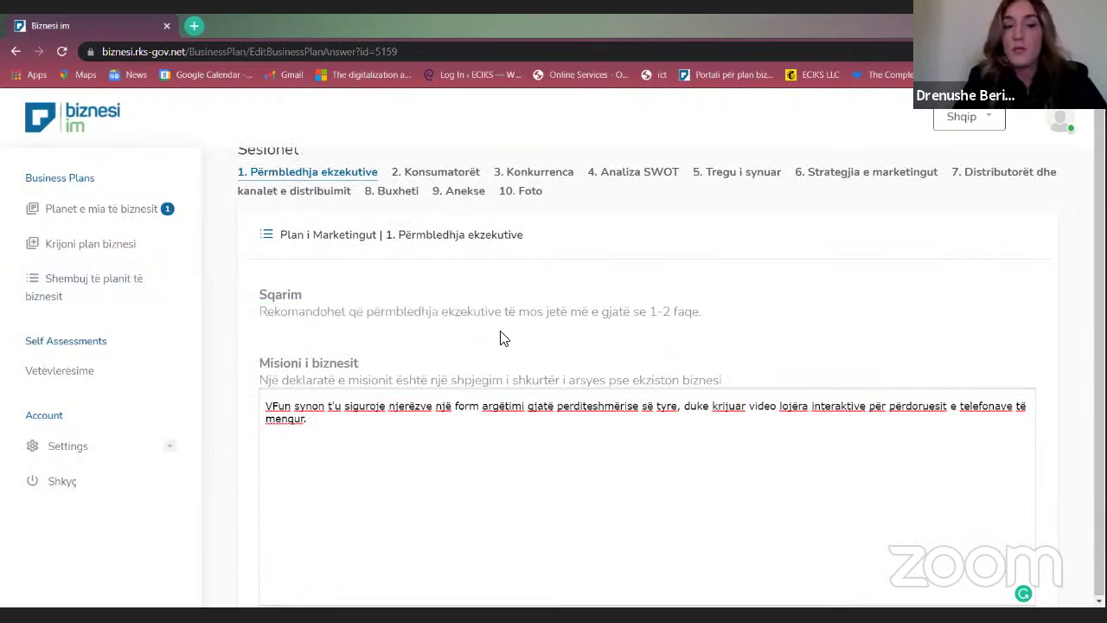
Read the completed Misioni i biznesit and Ideja e biznesit answers, pointing out the mission text
scroll(504, 338, "down", 1)
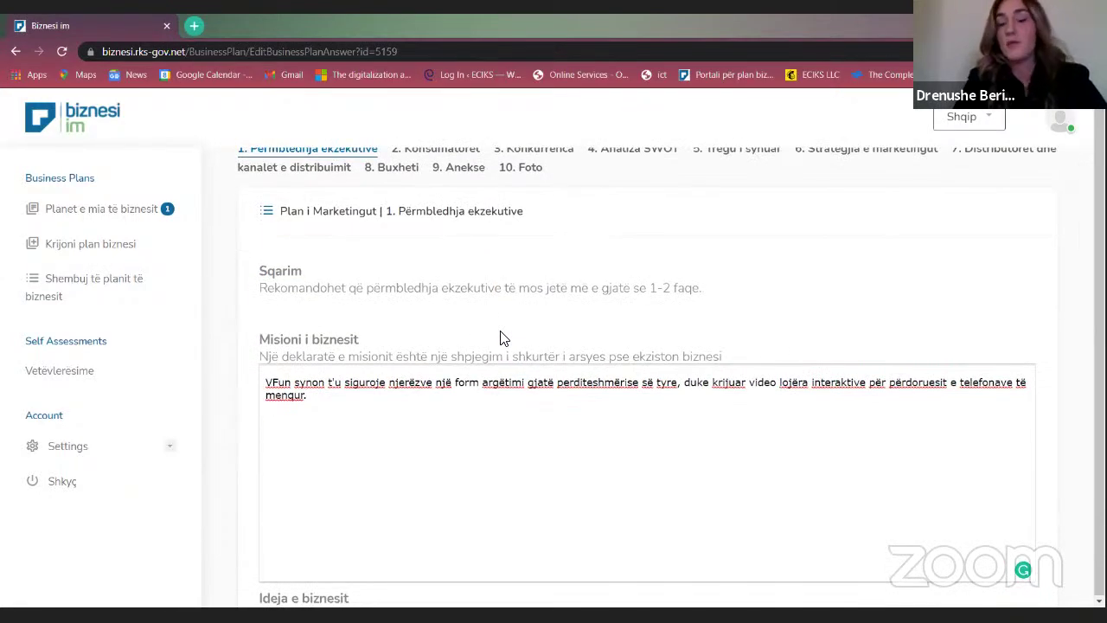
scroll(504, 338, "down", 2)
scroll(504, 338, "down", 1)
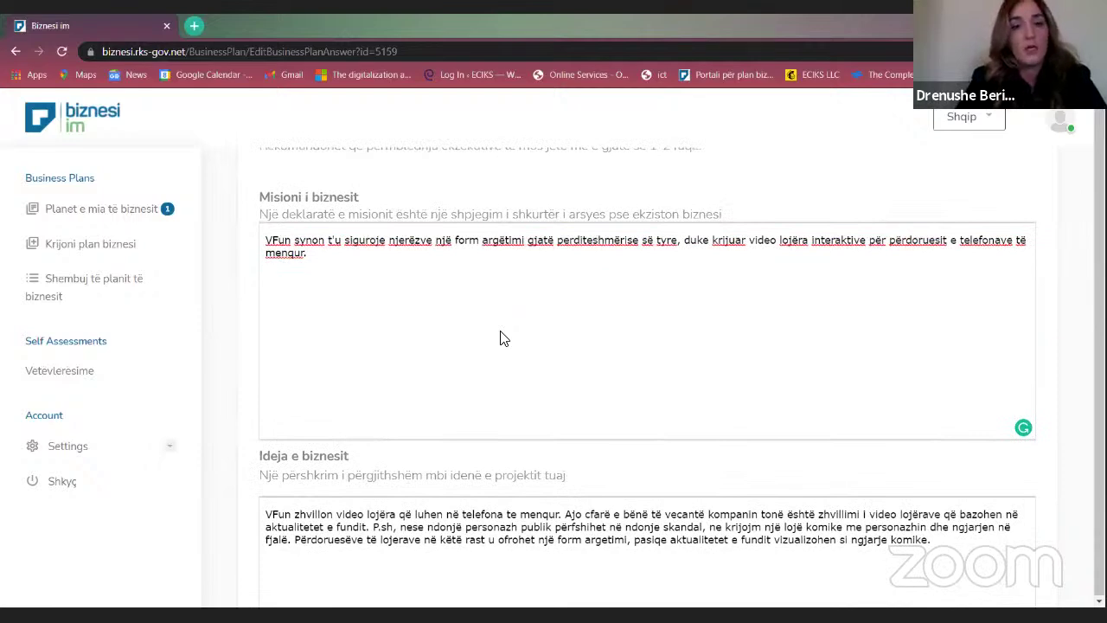
scroll(504, 338, "up", 1)
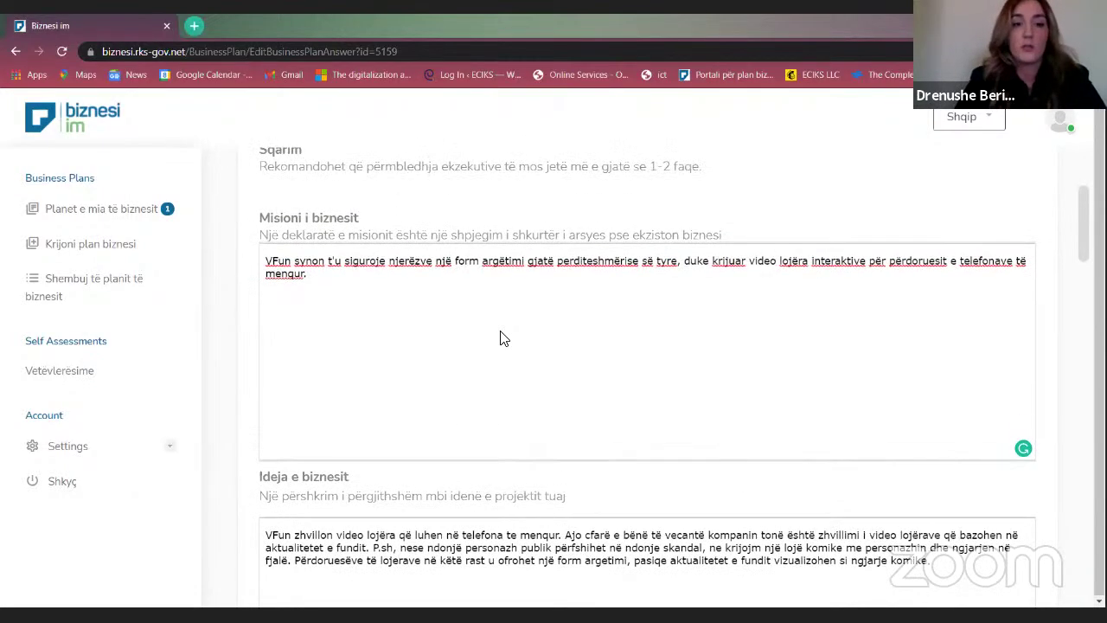
left_click(400, 287)
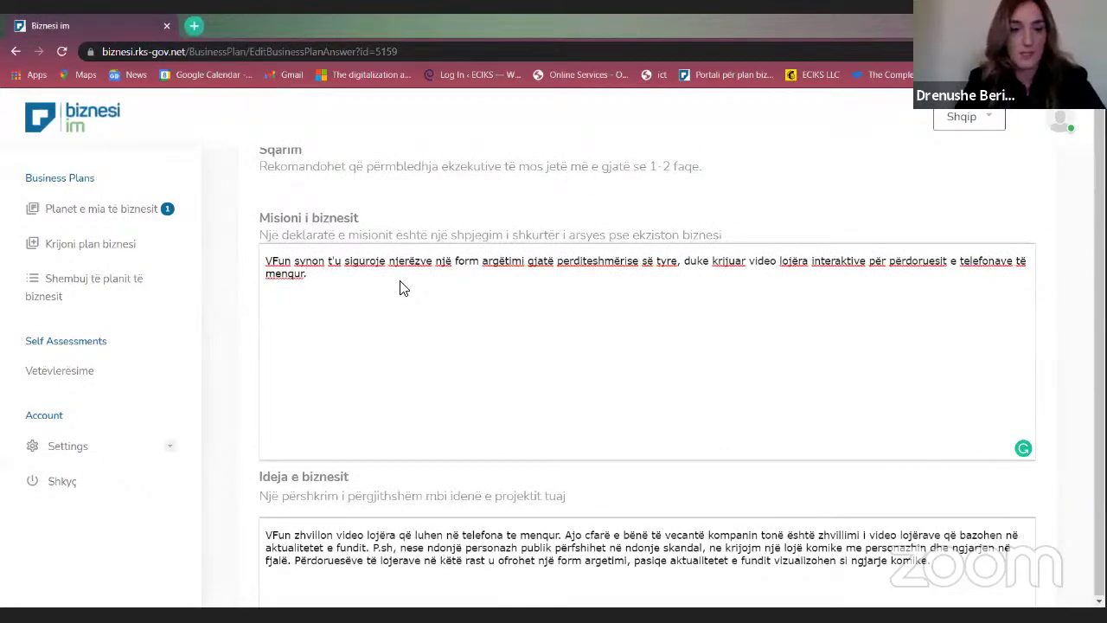
Review VFun's mission statement under Misioni i biznesit against the field's description of why the business exists
scroll(402, 287, "up", 1)
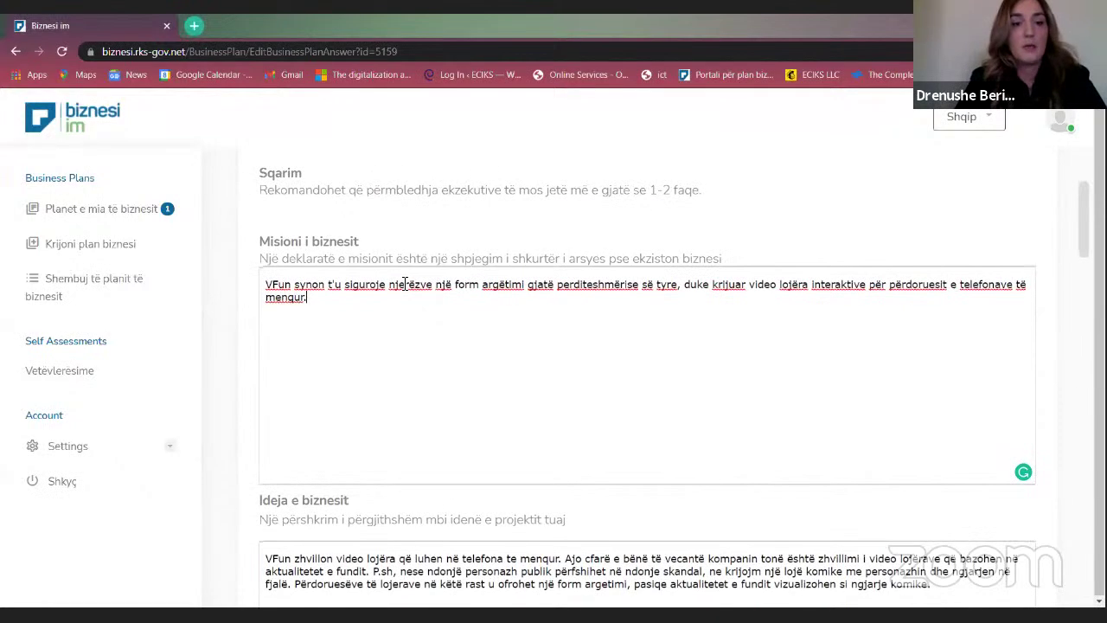
scroll(402, 285, "down", 1)
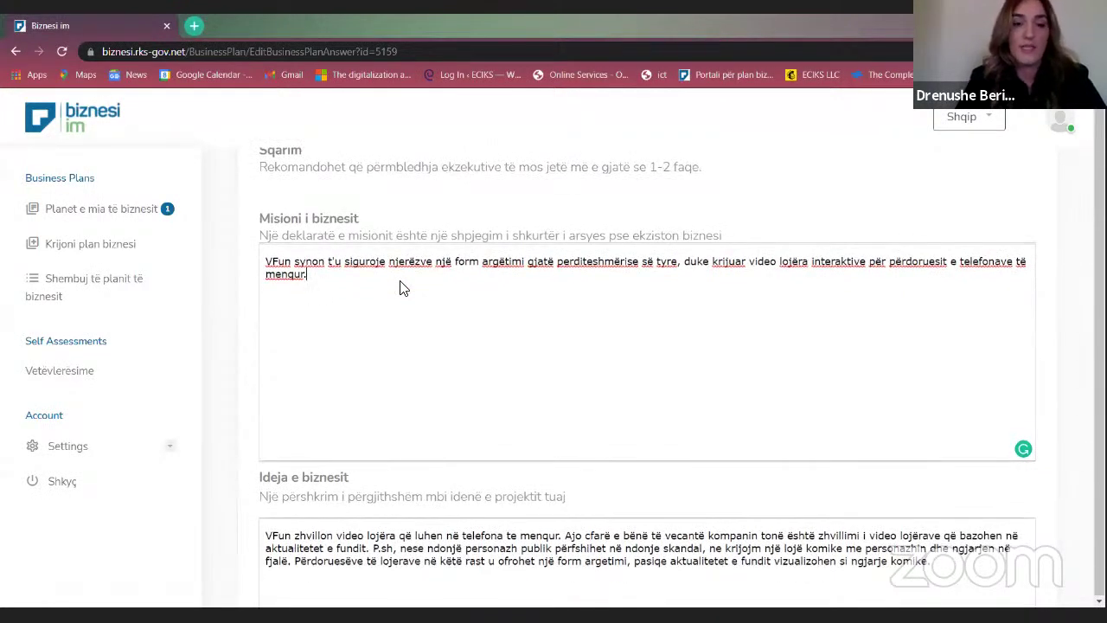
scroll(402, 287, "down", 1)
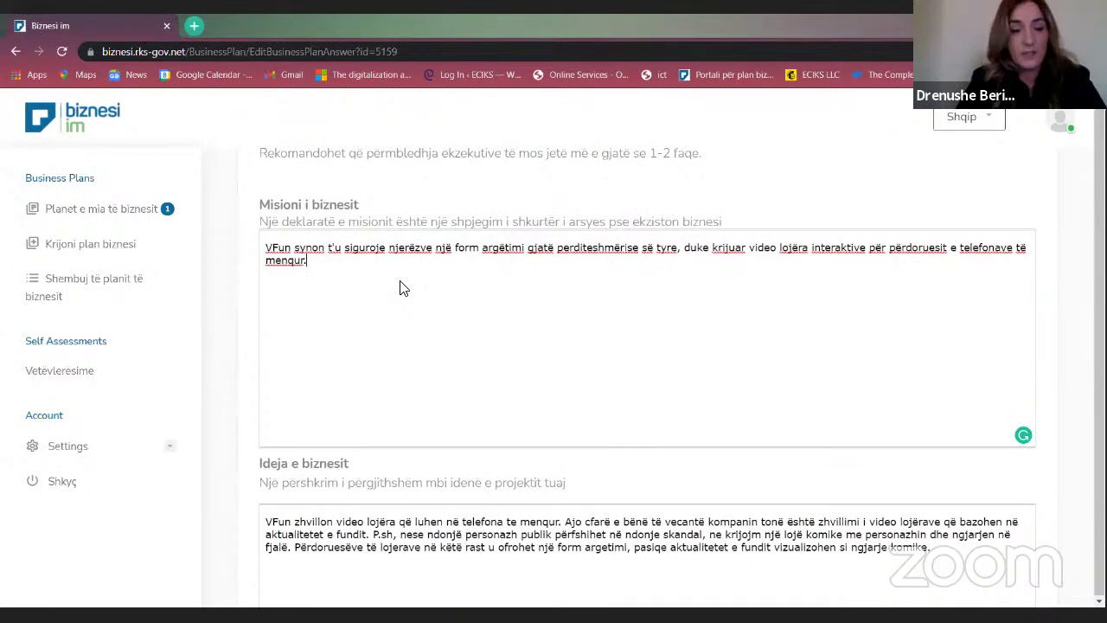
scroll(401, 287, "up", 1)
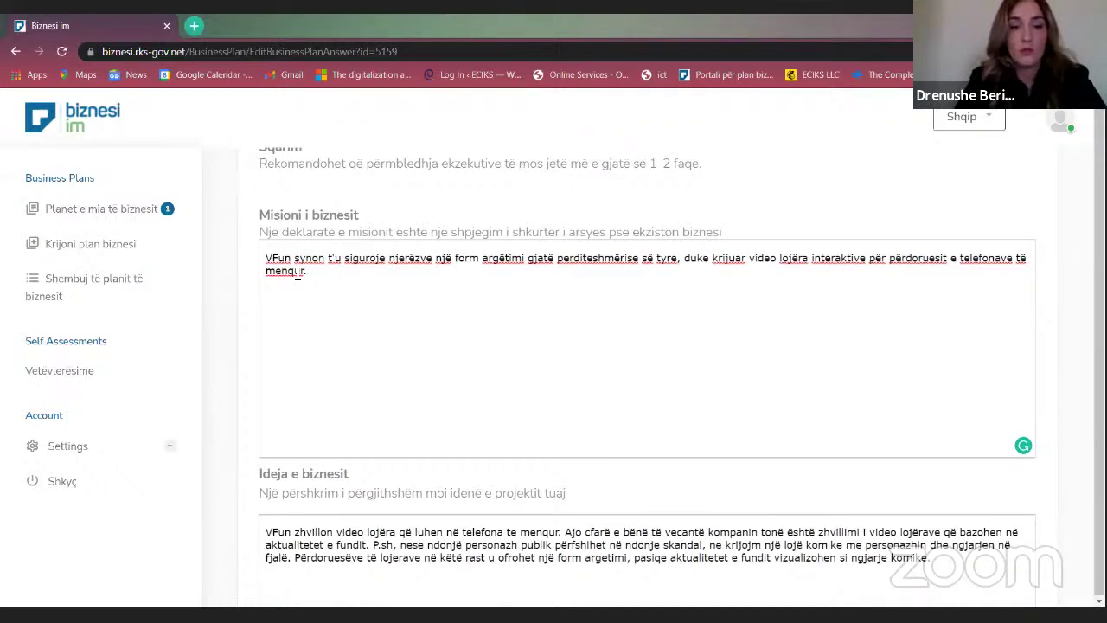
scroll(296, 272, "down", 1)
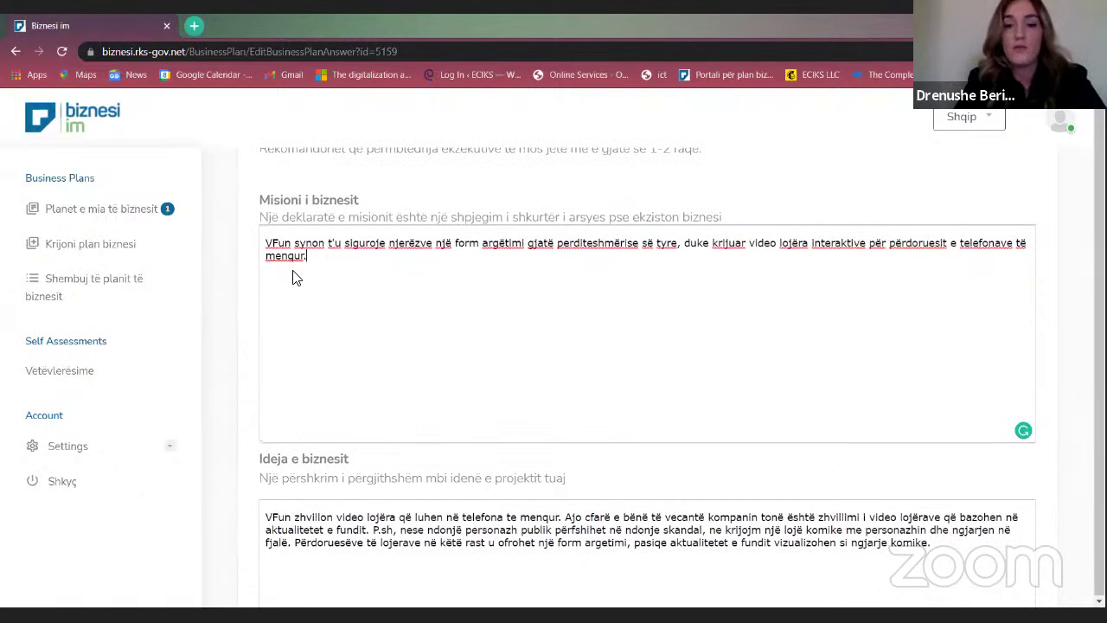
scroll(296, 277, "down", 1)
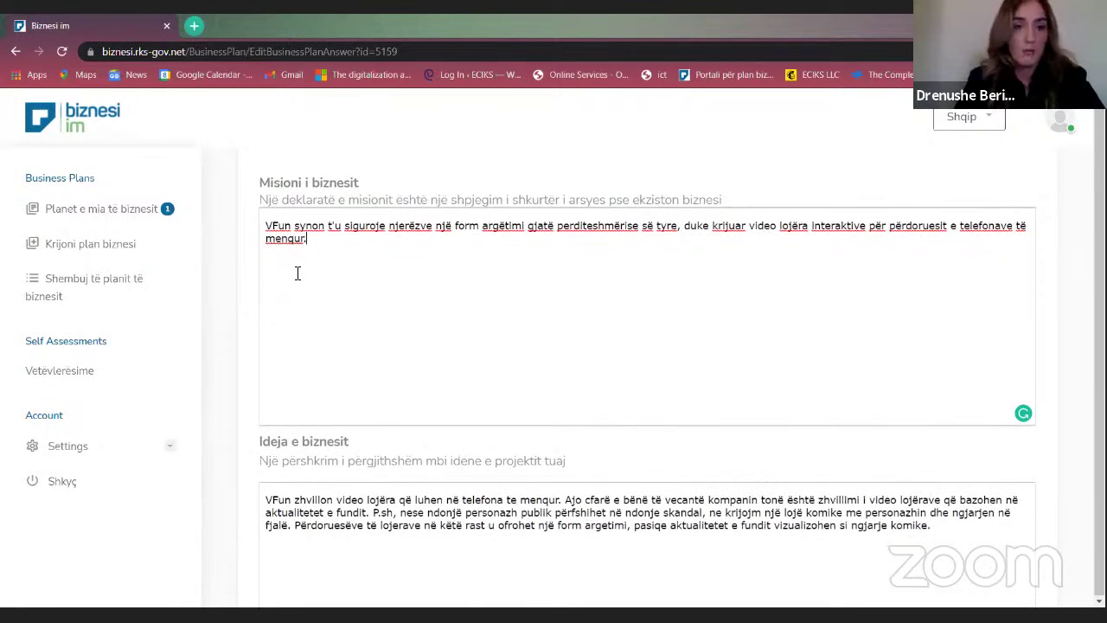
scroll(296, 272, "up", 2)
scroll(296, 272, "down", 2)
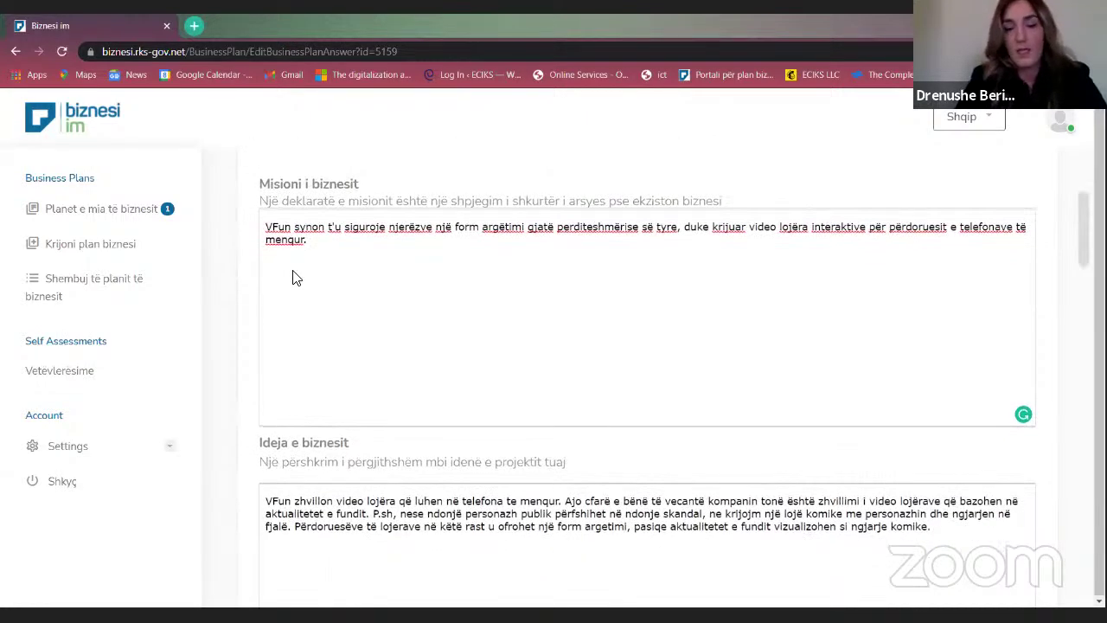
Read the Ideja e biznesit answer describing VFun's mobile video games based on current events
scroll(292, 277, "down", 6)
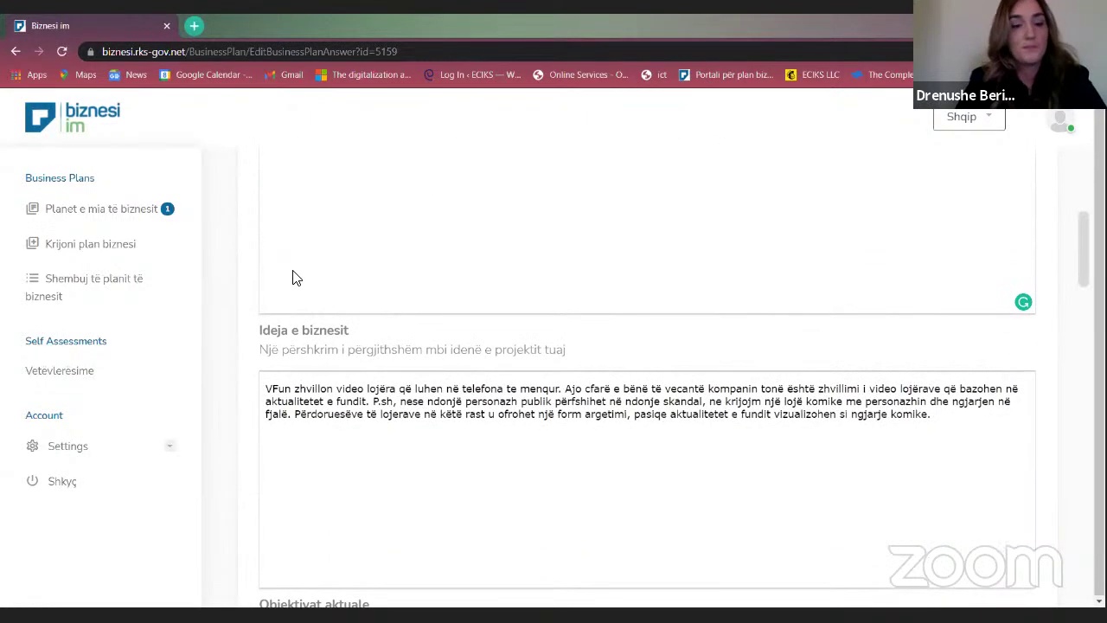
scroll(296, 277, "down", 2)
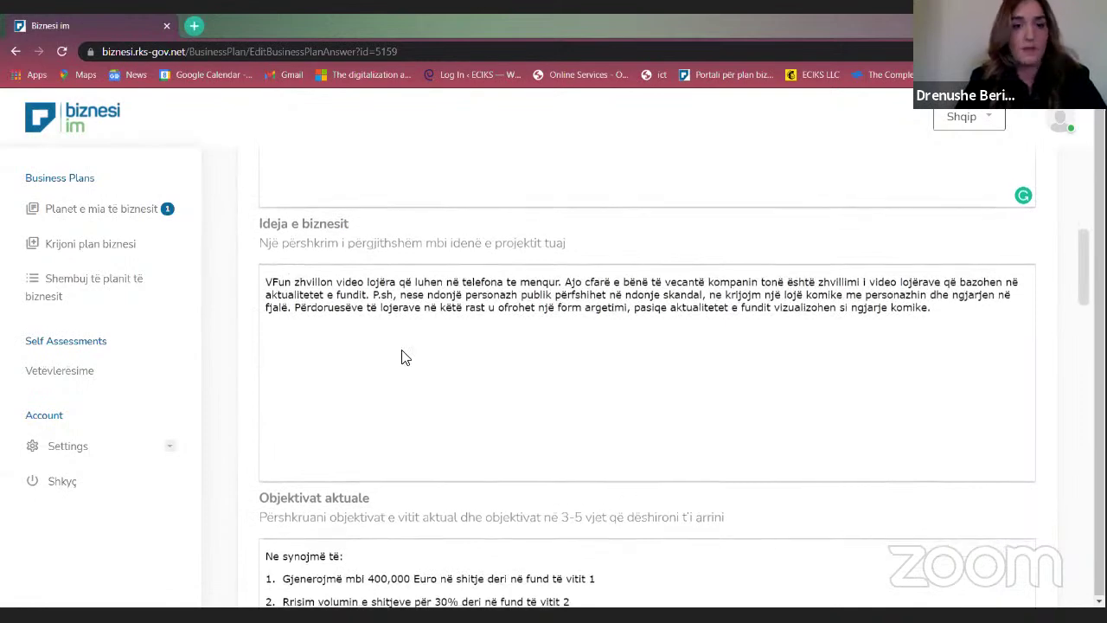
scroll(402, 357, "down", 1)
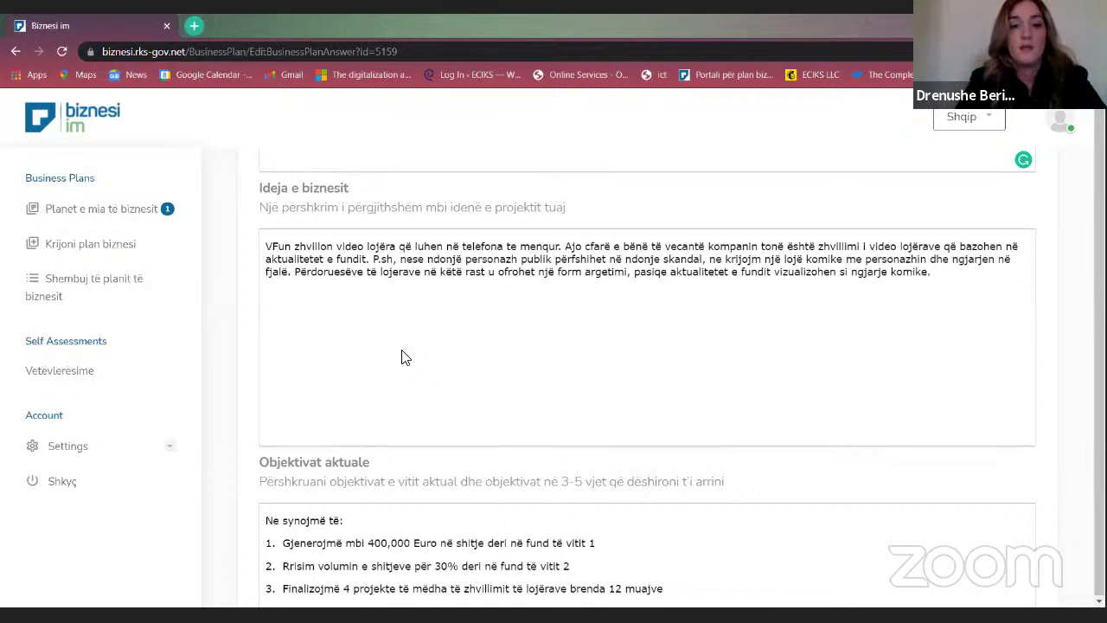
scroll(405, 358, "down", 1)
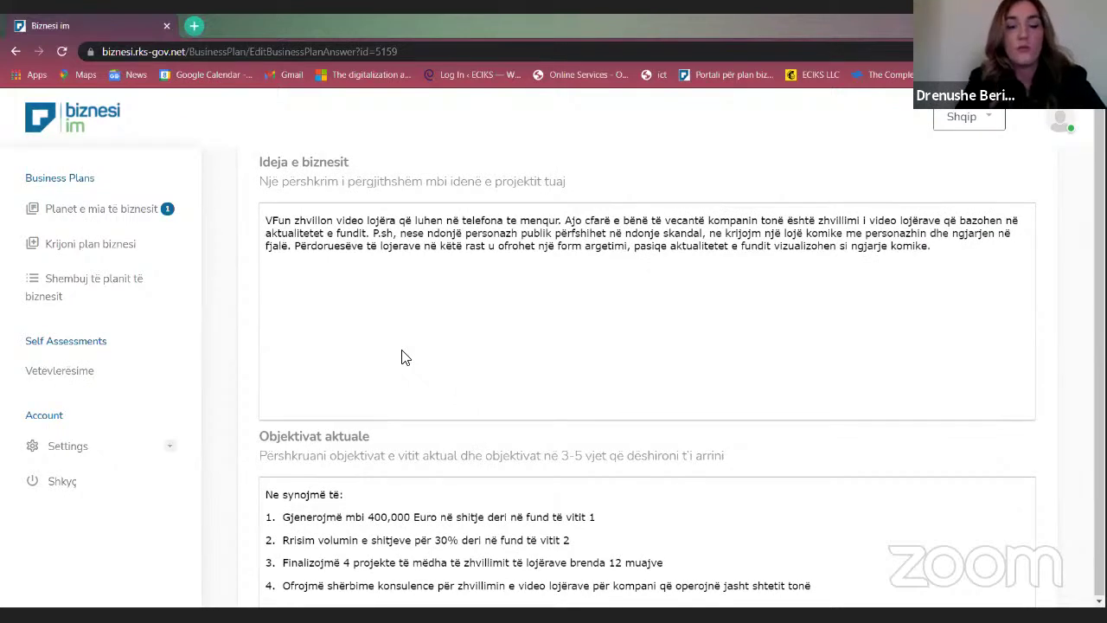
scroll(405, 357, "down", 1)
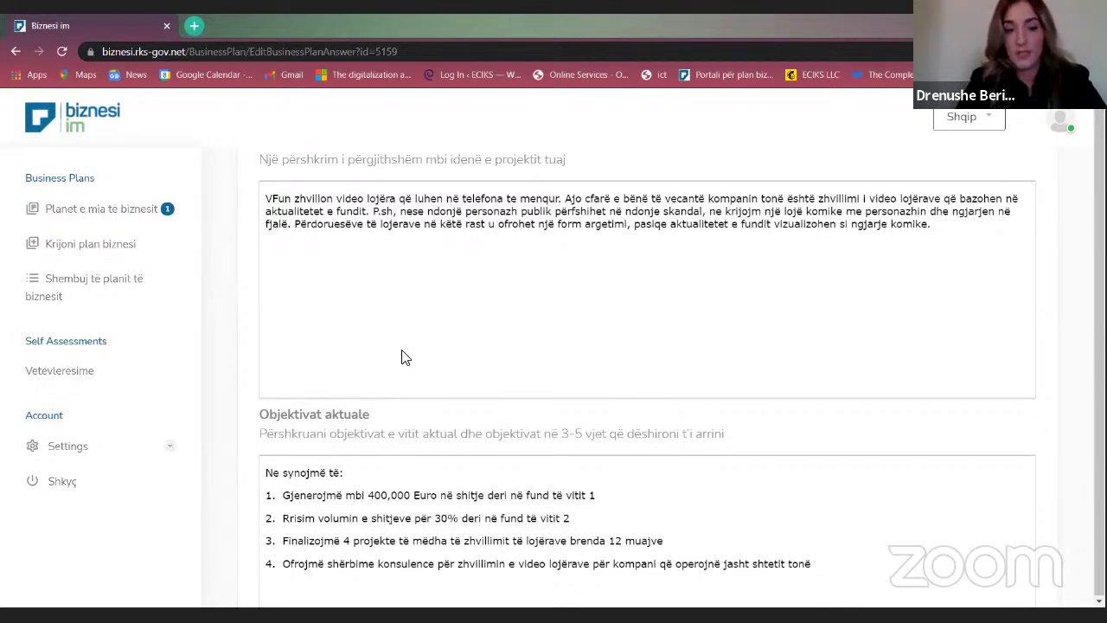
scroll(404, 357, "up", 1)
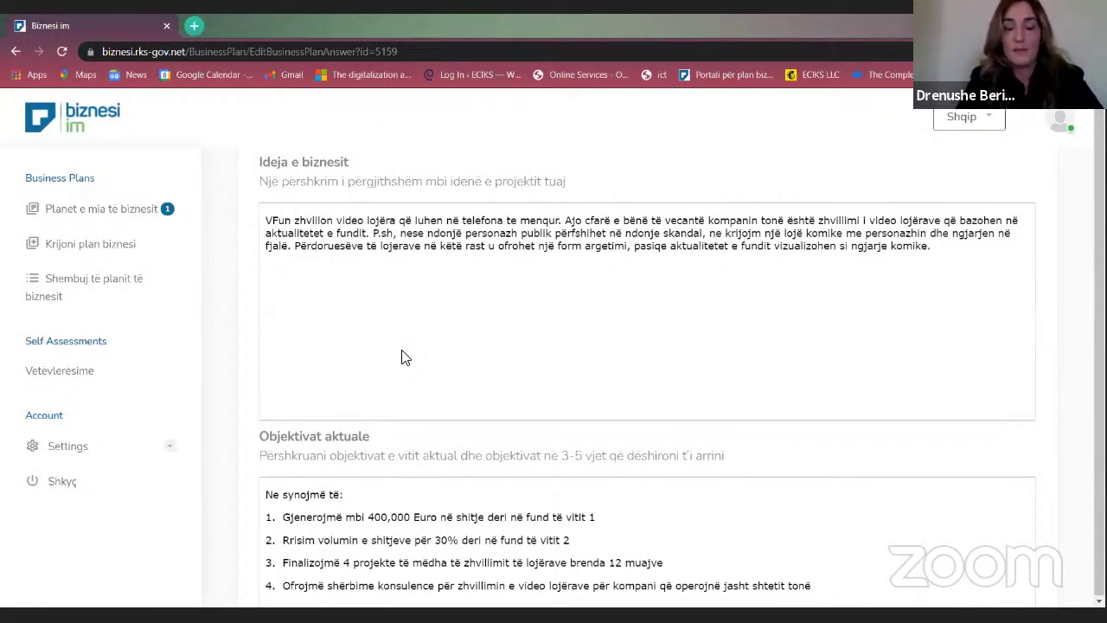
Examine the numbered goals in the Objektivat aktuale answer, pointing out the one on consulting services
scroll(405, 357, "down", 3)
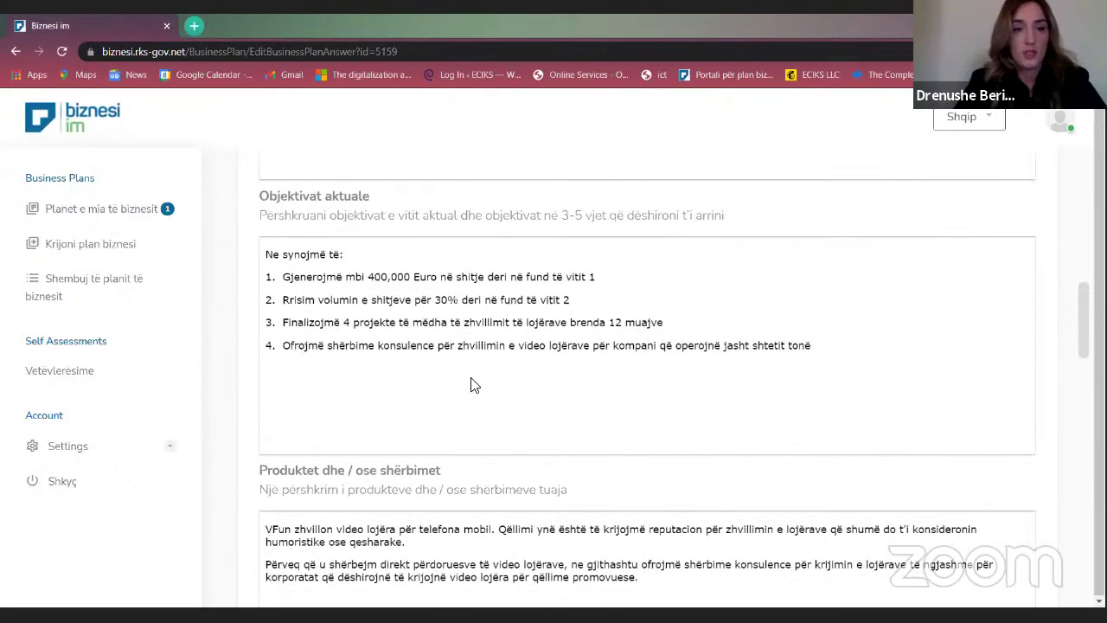
scroll(474, 385, "down", 1)
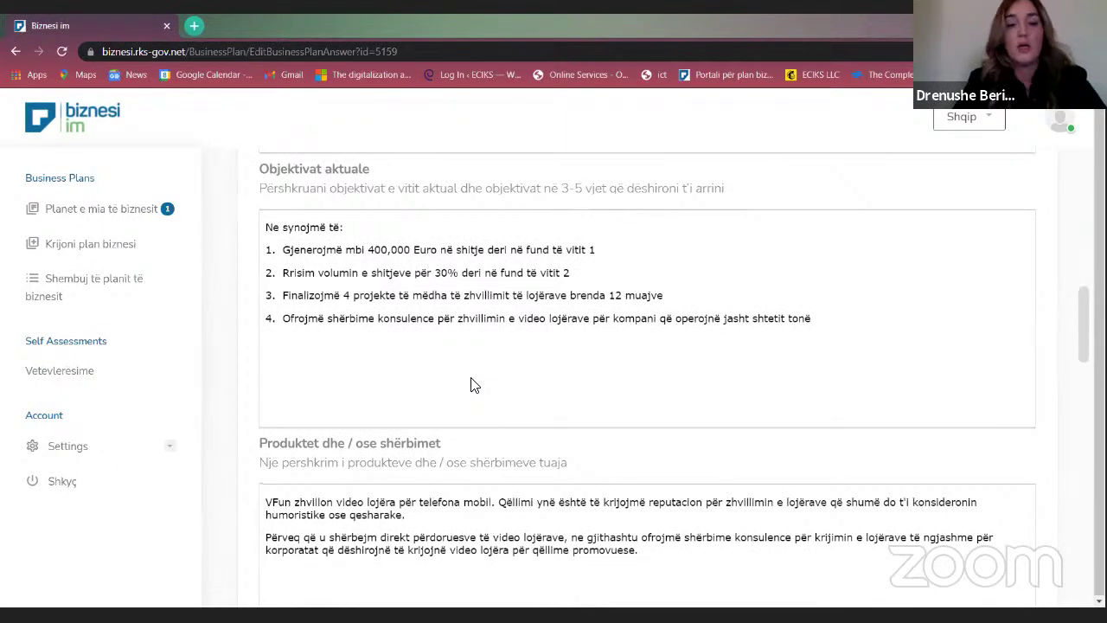
scroll(474, 385, "down", 1)
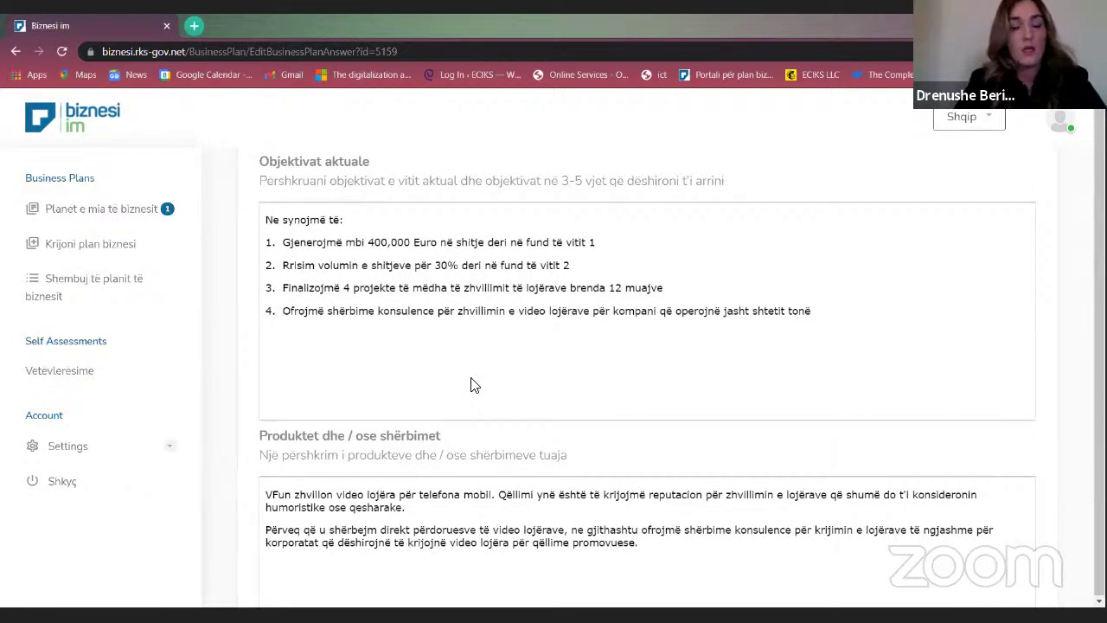
scroll(474, 385, "up", 1)
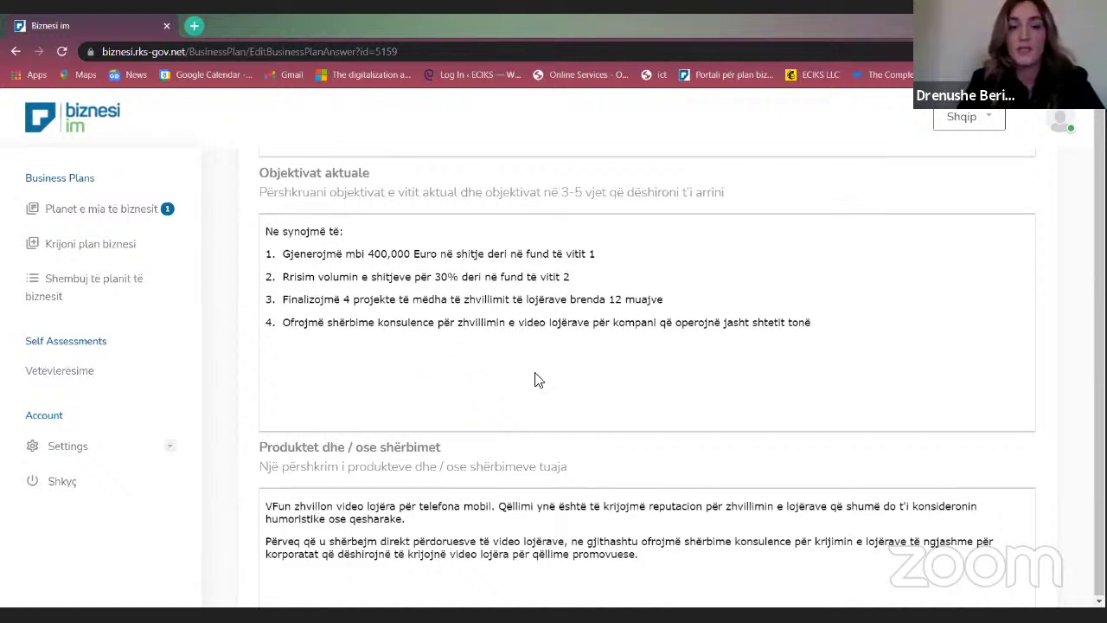
left_click(467, 344)
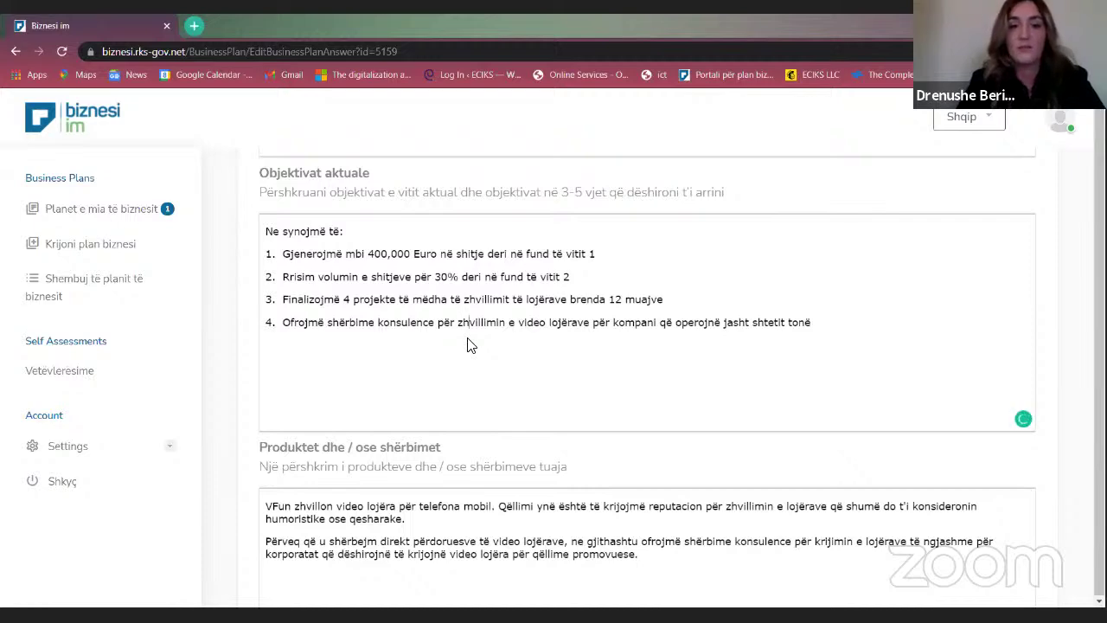
Read the Produktet dhe / ose shërbimet answer covering VFun's mobile games and its consulting services for corporations
scroll(467, 345, "down", 1)
scroll(467, 344, "down", 2)
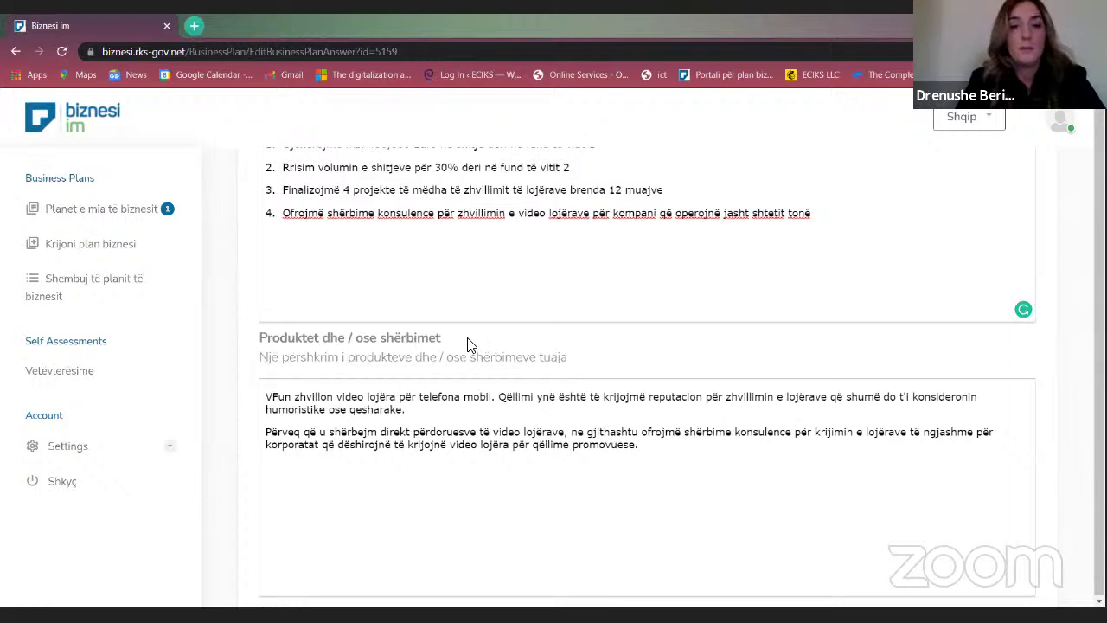
scroll(467, 344, "down", 1)
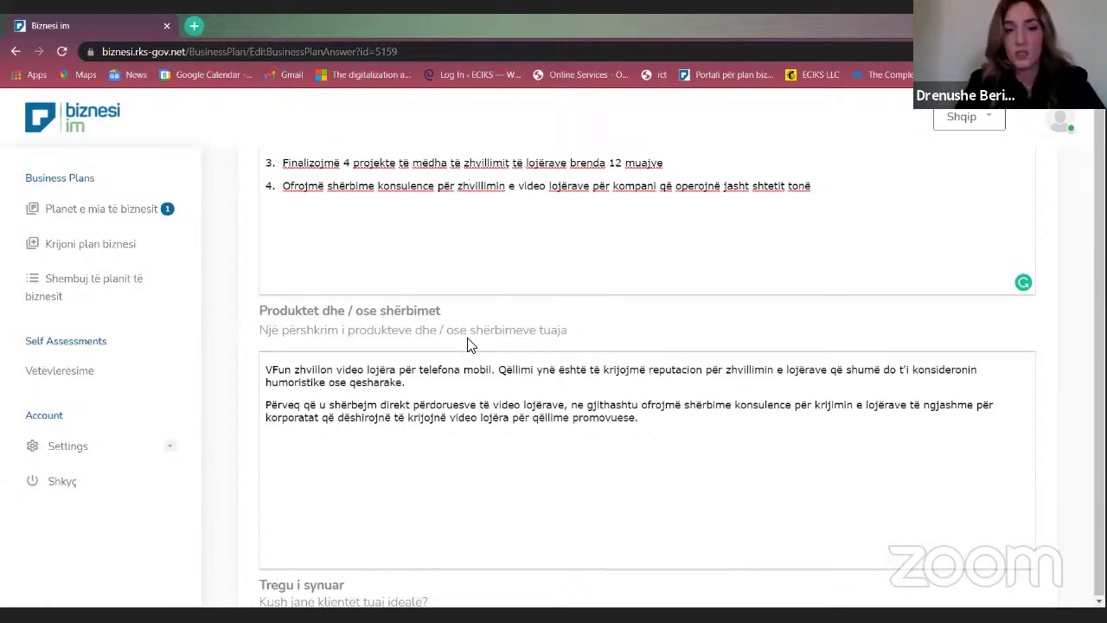
scroll(467, 344, "down", 1)
scroll(467, 345, "down", 2)
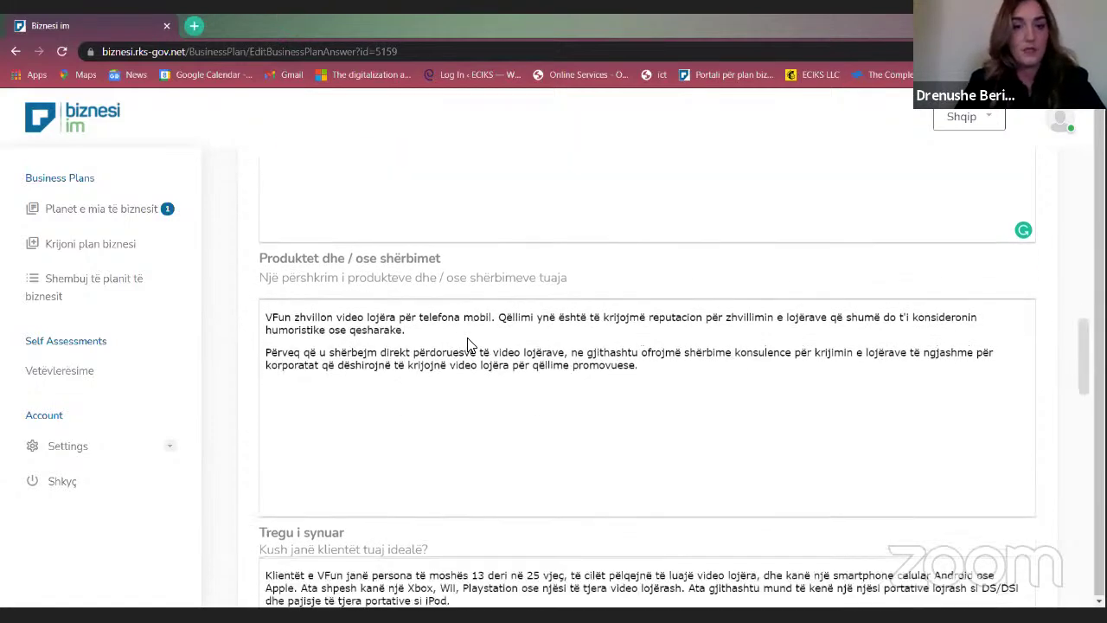
scroll(467, 345, "up", 1)
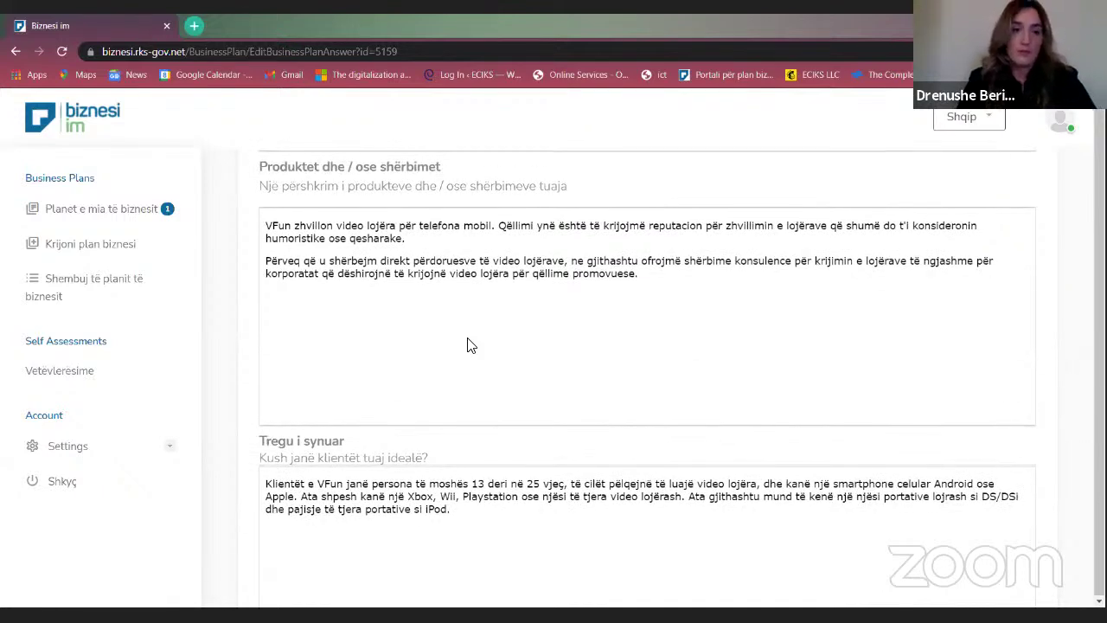
scroll(467, 344, "up", 1)
scroll(466, 345, "up", 1)
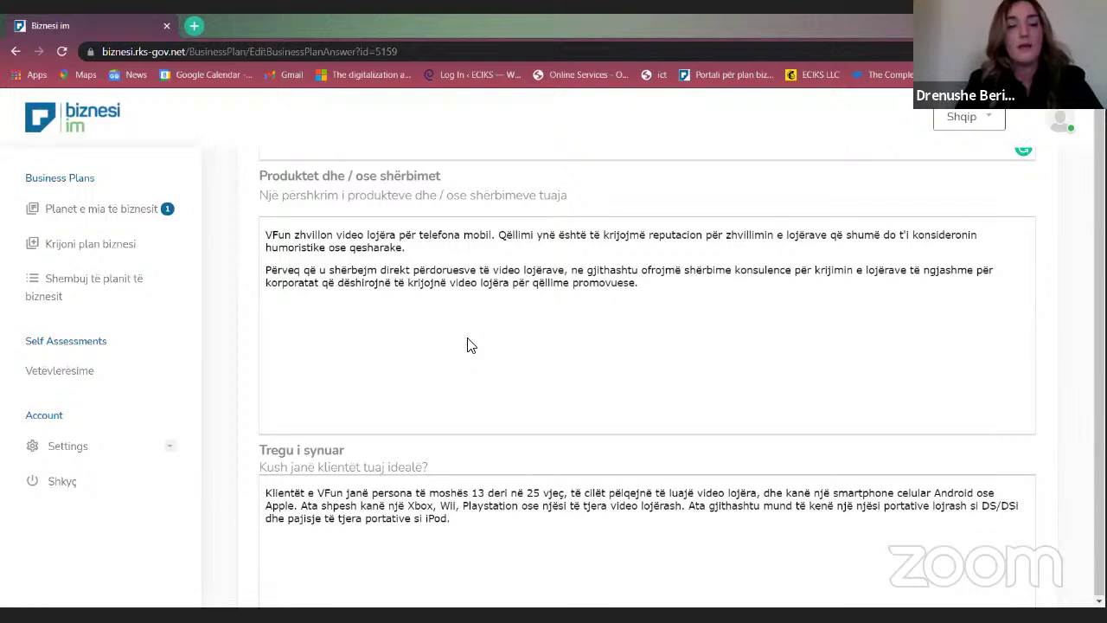
scroll(467, 344, "down", 1)
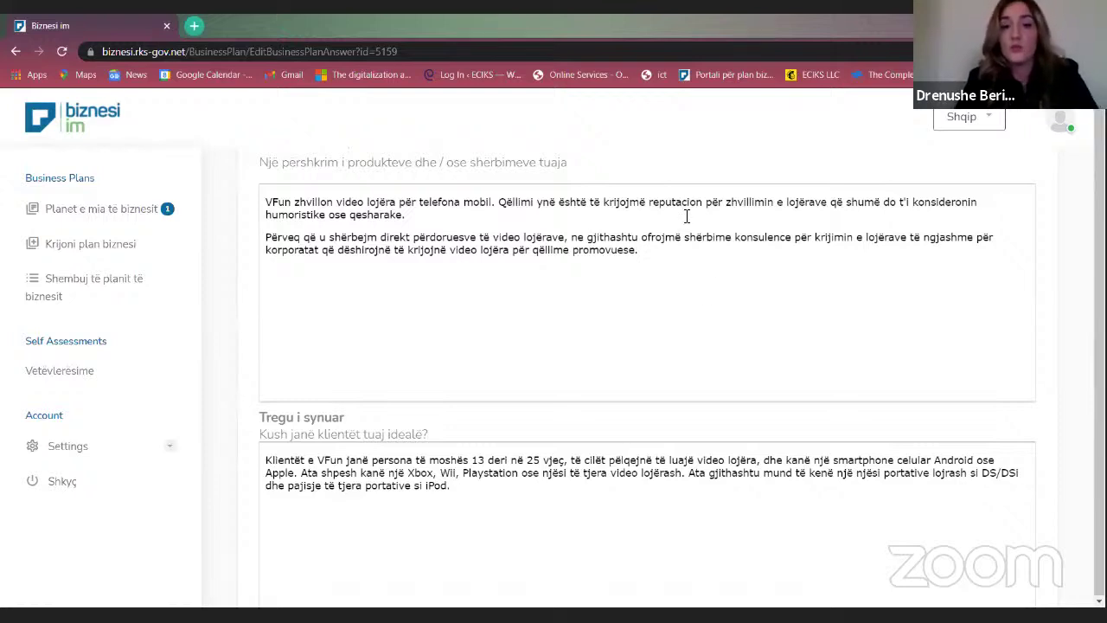
scroll(686, 216, "down", 1)
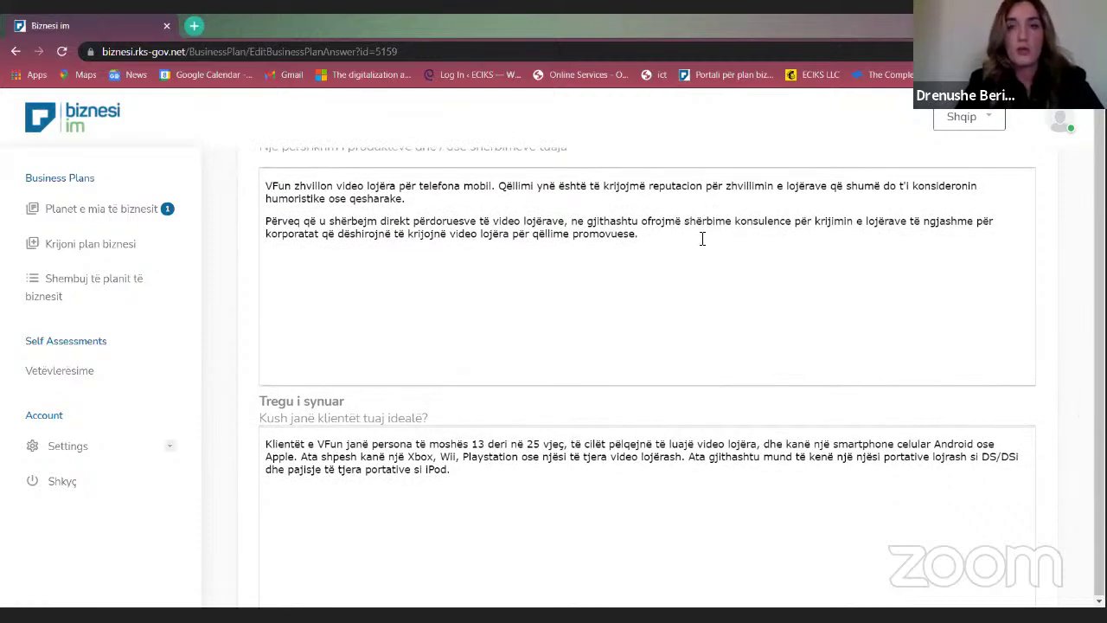
scroll(702, 239, "up", 1)
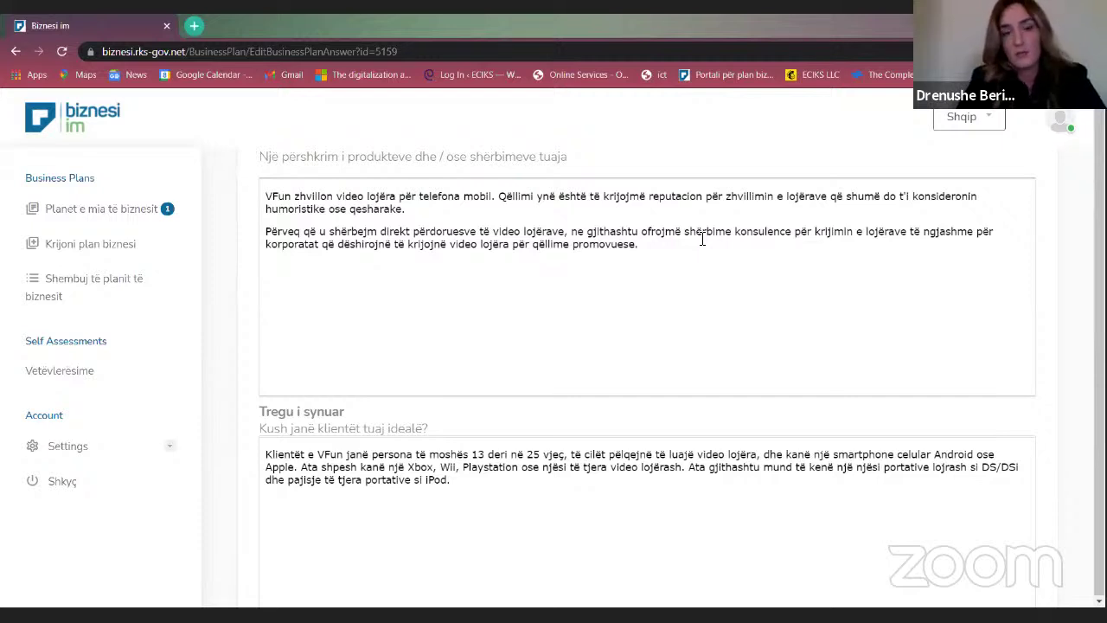
Examine the Tregu i synuar answer describing VFun's ideal customers by age, interests and devices
scroll(702, 240, "down", 3)
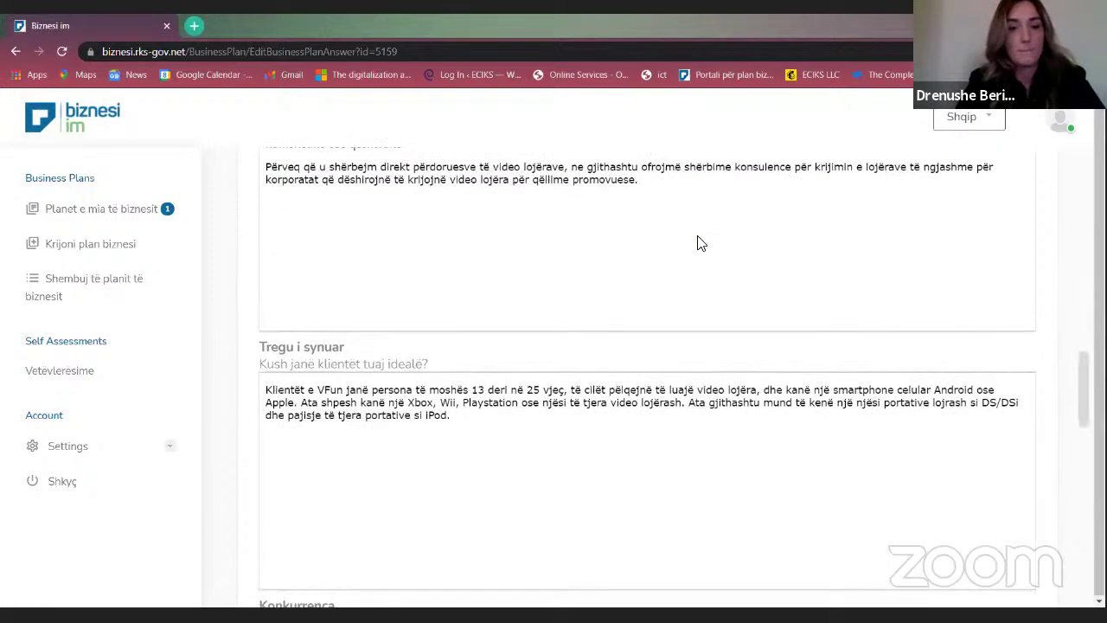
scroll(702, 243, "down", 2)
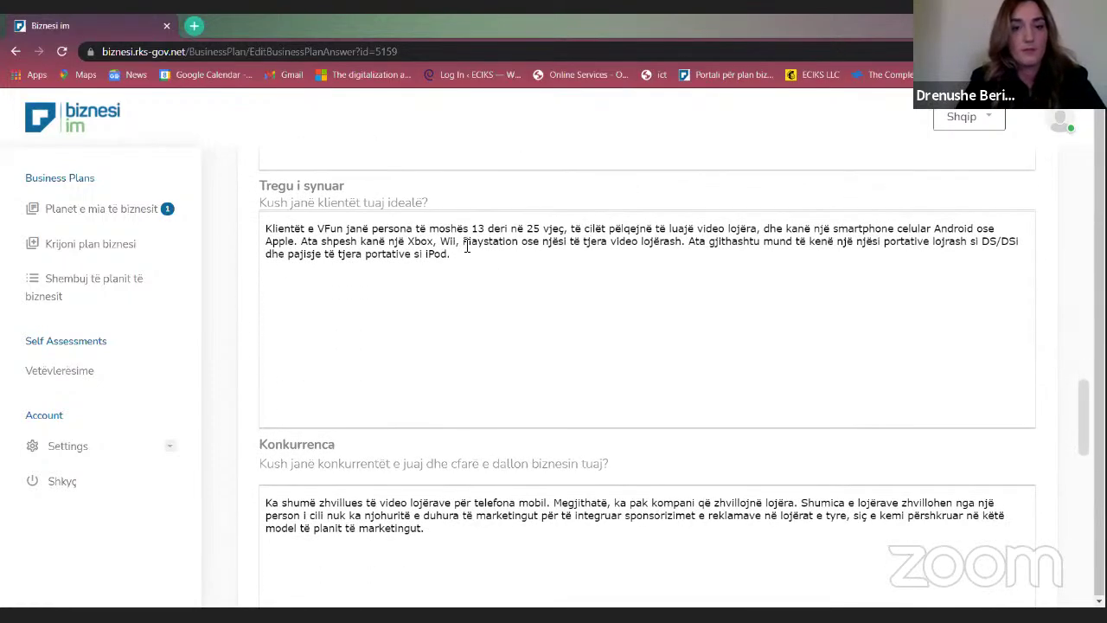
left_click(475, 259)
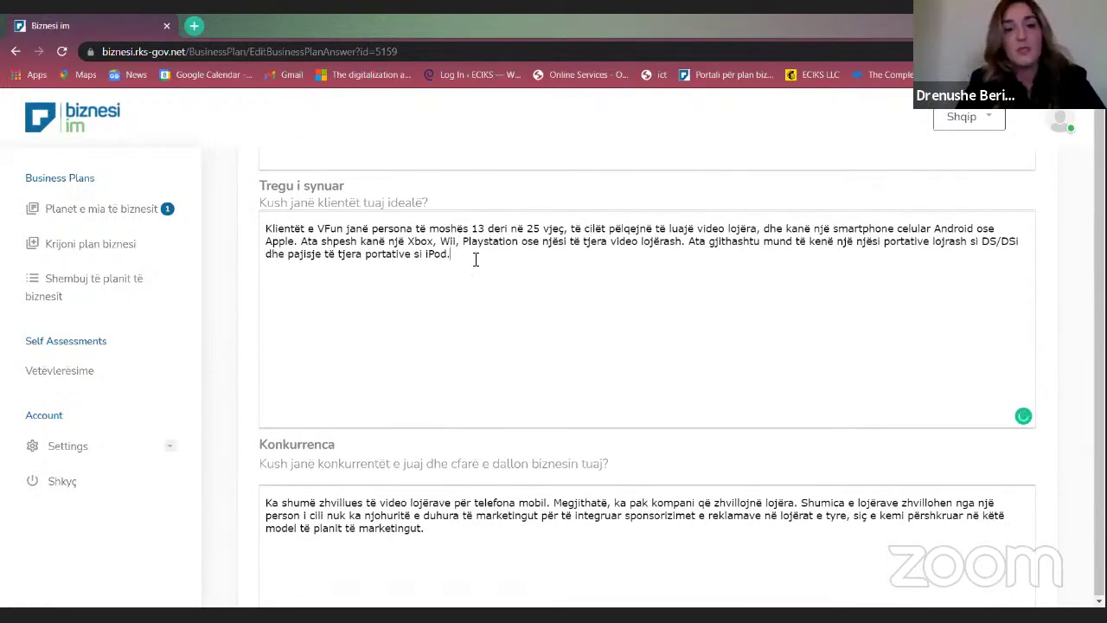
scroll(475, 260, "down", 1)
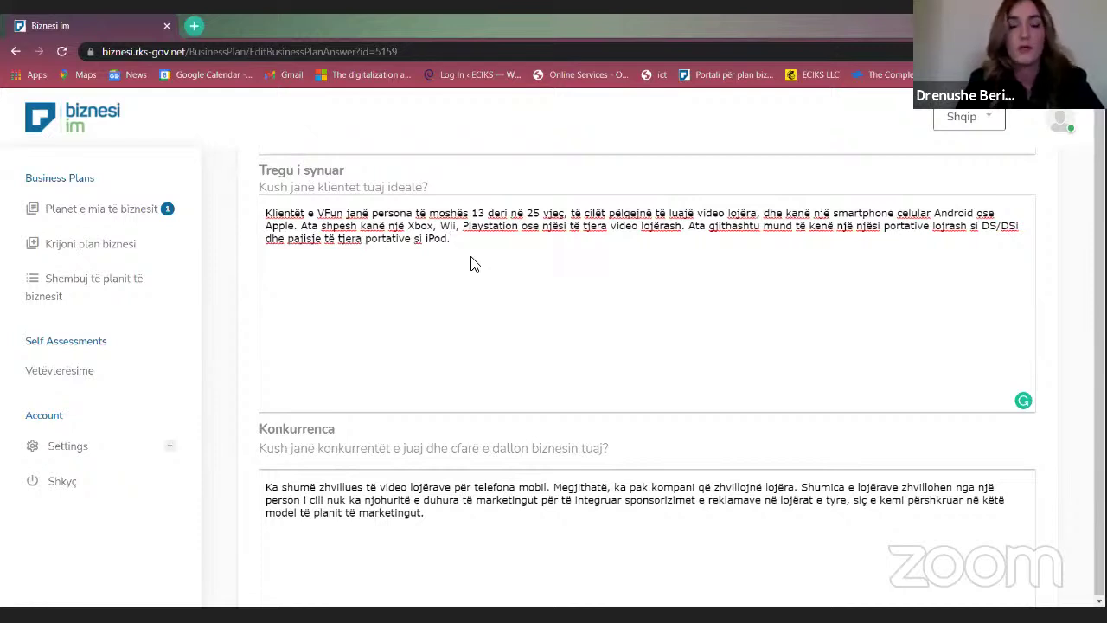
scroll(474, 264, "up", 1)
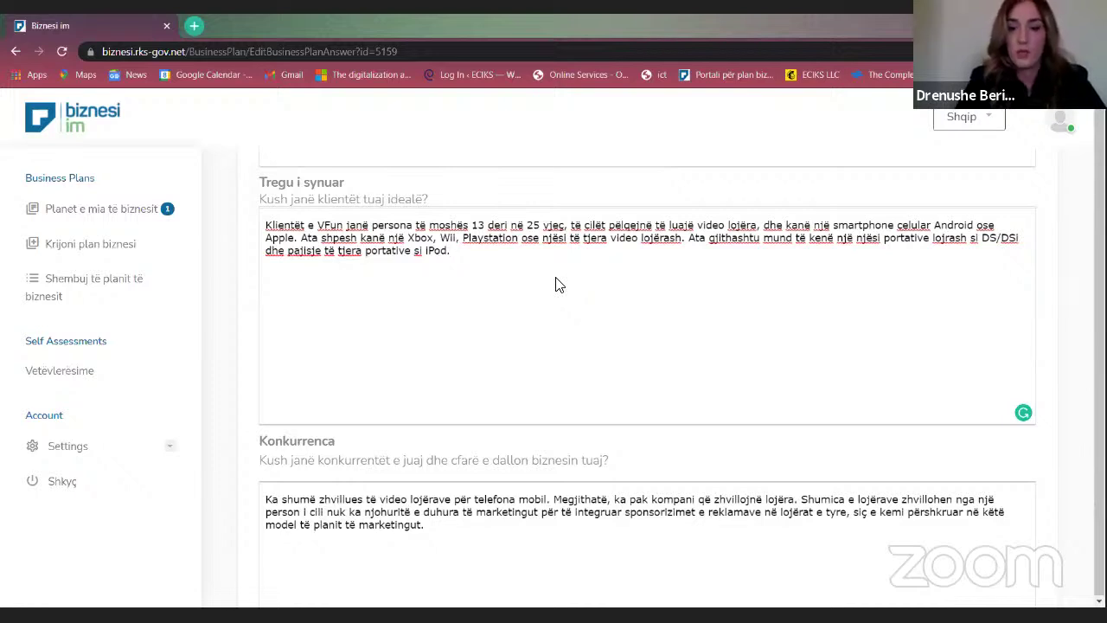
scroll(557, 284, "down", 1)
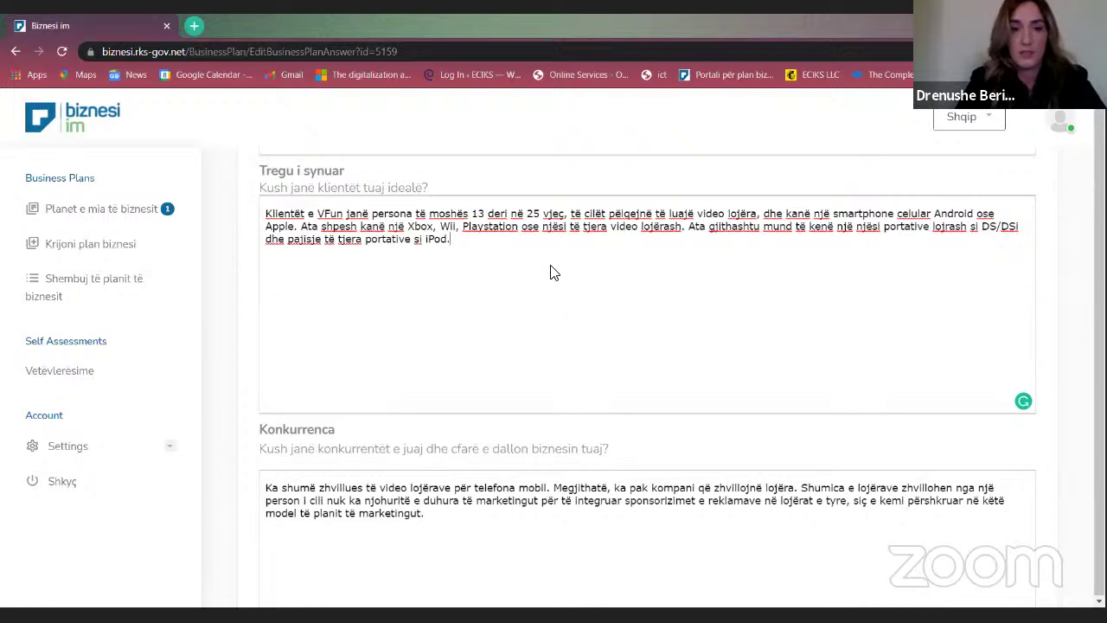
Read the Konkurrenca answer on competing mobile game developers and what sets the business apart
scroll(553, 272, "down", 3)
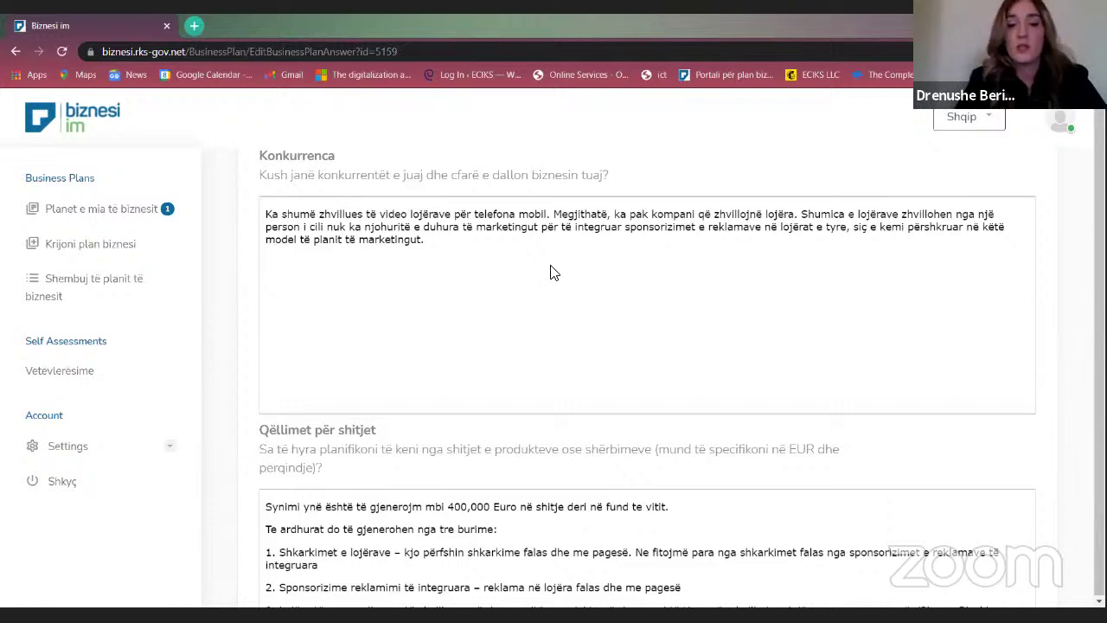
left_click(551, 267)
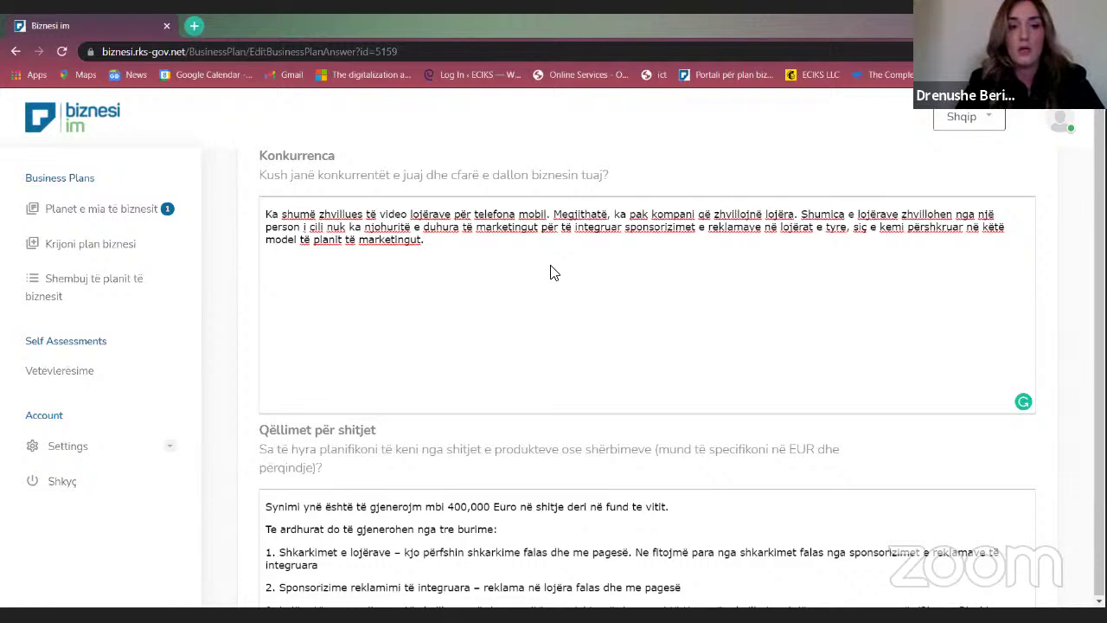
scroll(554, 271, "up", 1)
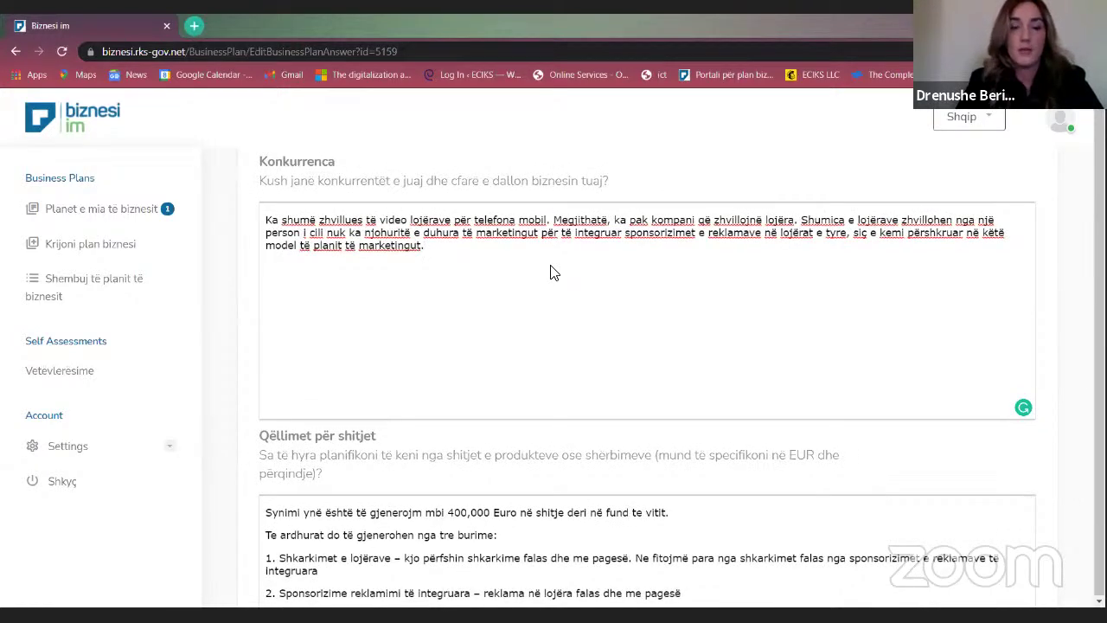
Read the Qëllimet për shitjet answer on VFun's yearly sales target and its three revenue sources
scroll(553, 273, "down", 1)
scroll(553, 273, "down", 1)
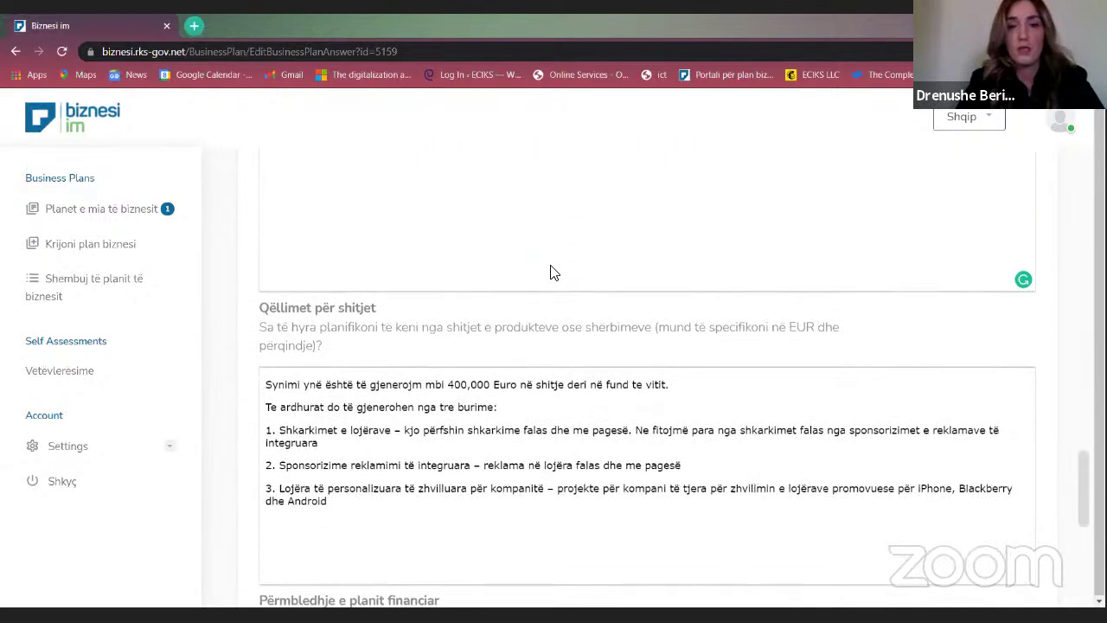
scroll(554, 273, "down", 2)
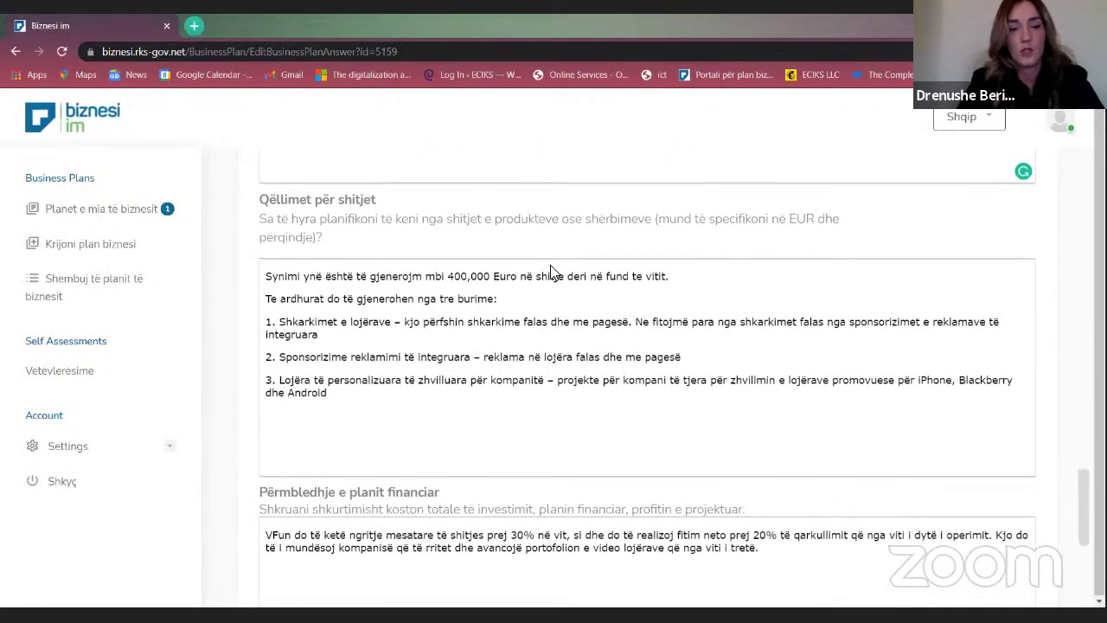
scroll(555, 267, "down", 1)
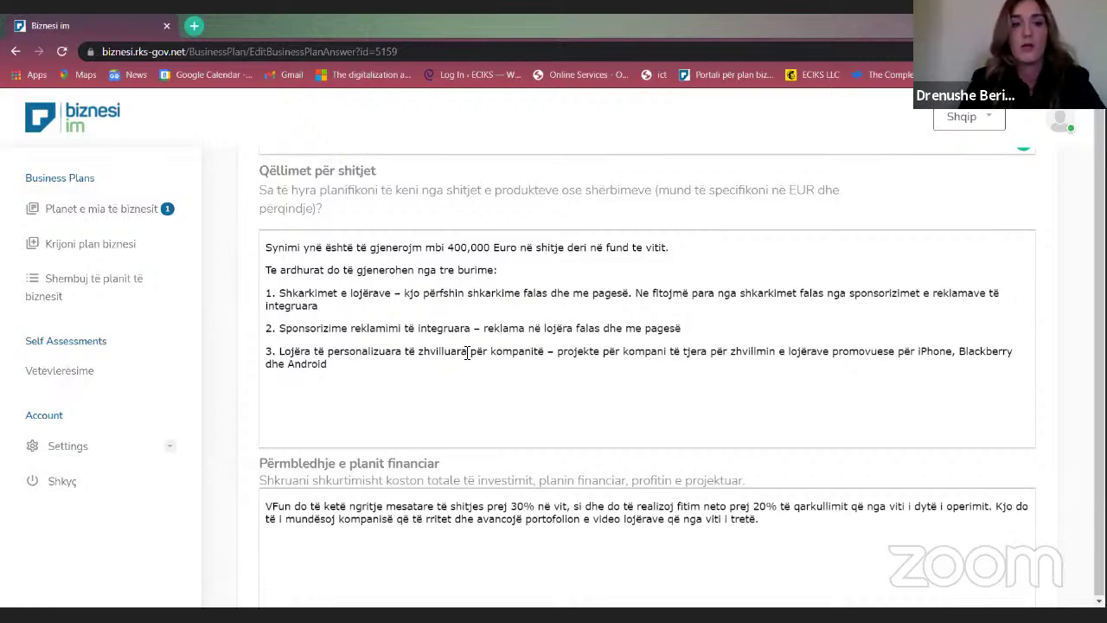
scroll(467, 352, "down", 1)
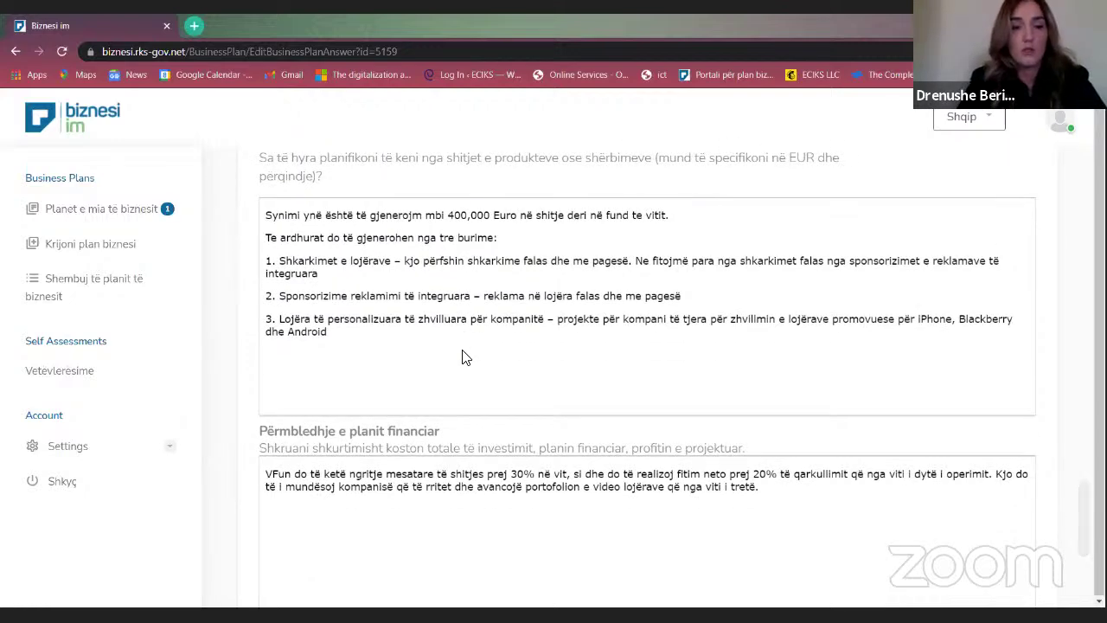
scroll(465, 355, "up", 1)
scroll(467, 351, "down", 1)
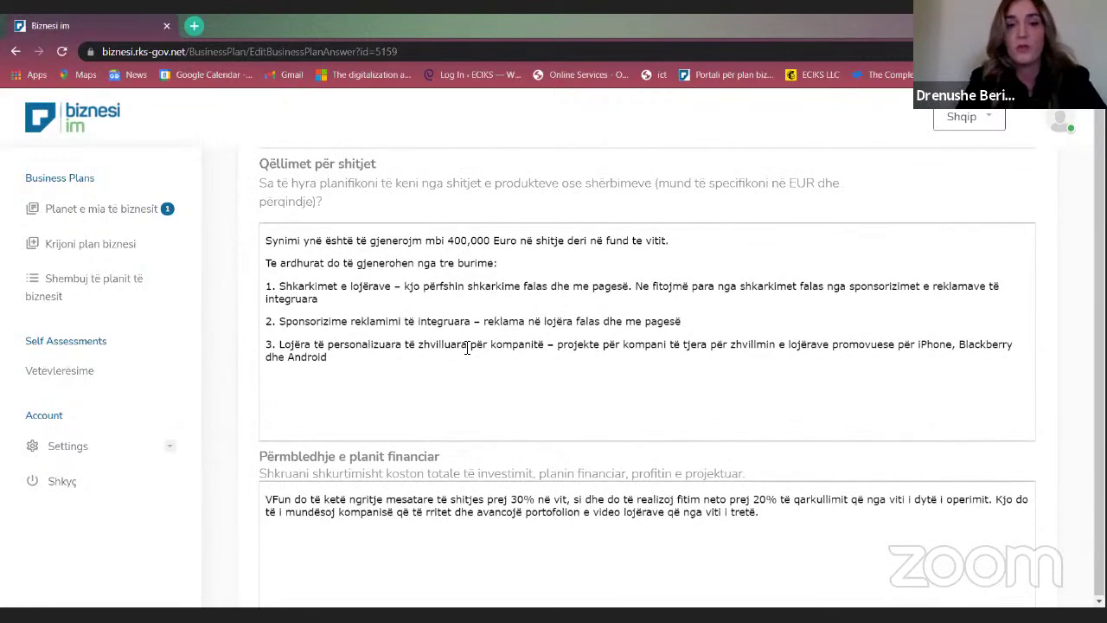
scroll(467, 349, "down", 1)
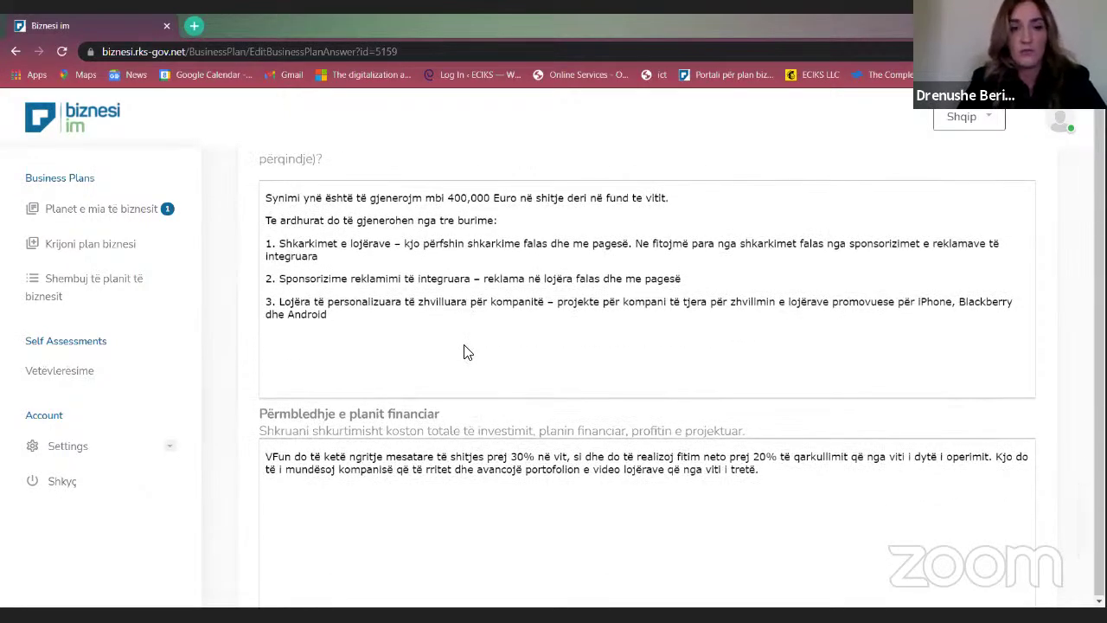
scroll(467, 351, "down", 1)
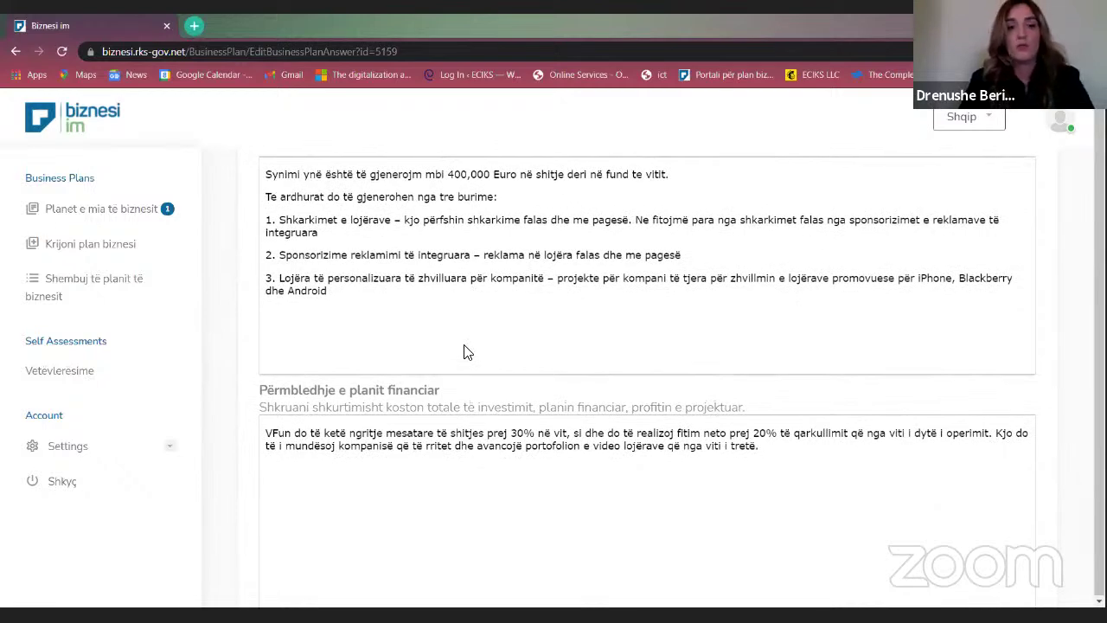
scroll(466, 351, "down", 1)
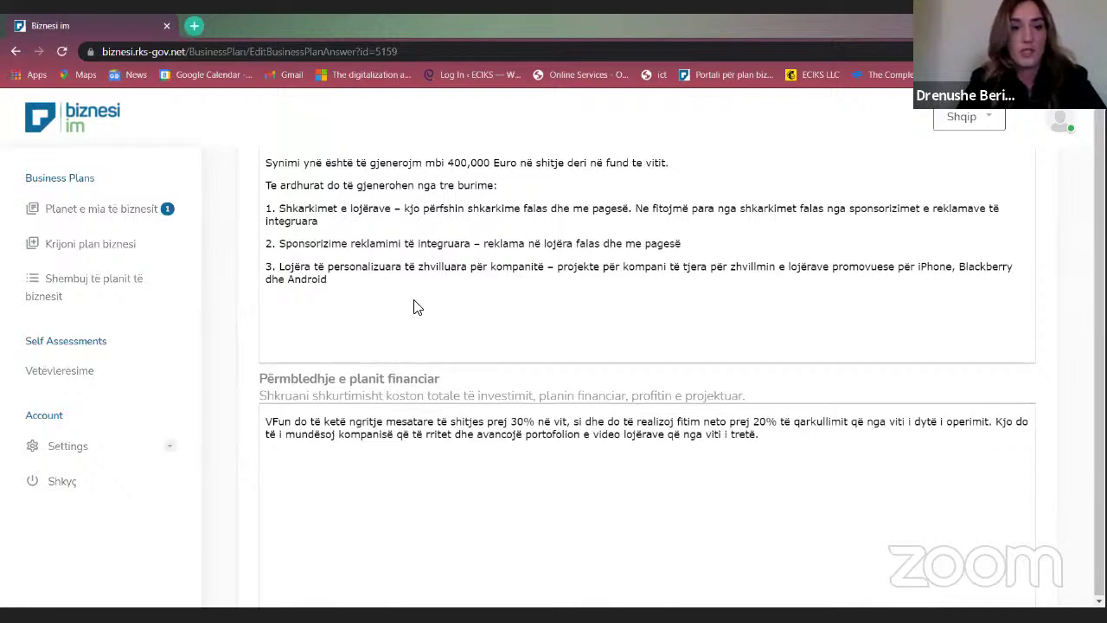
scroll(413, 305, "down", 1)
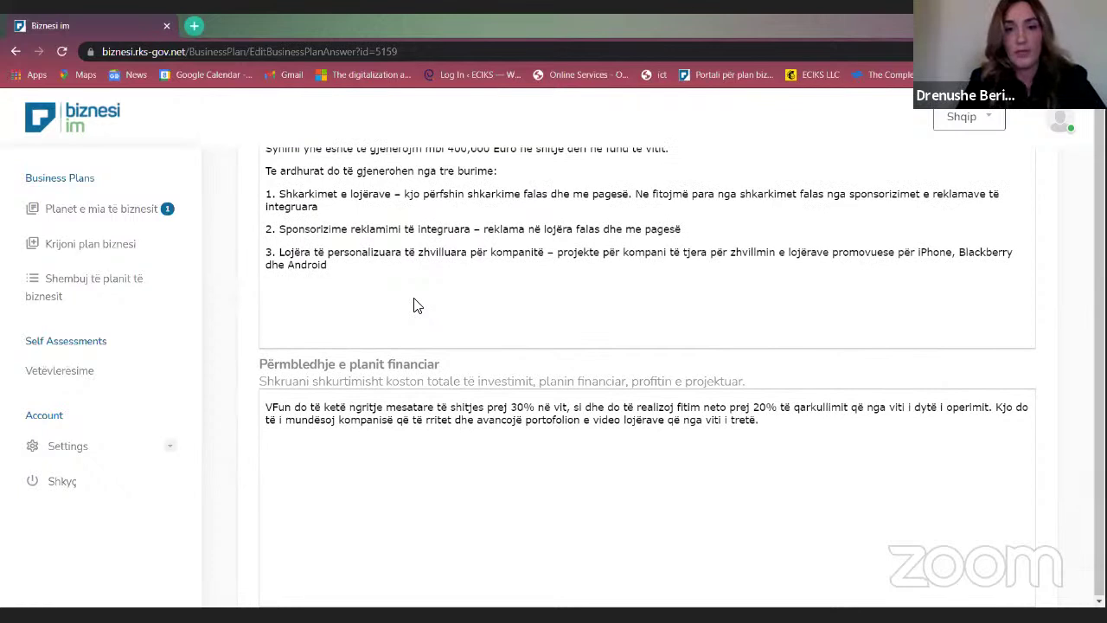
scroll(415, 302, "up", 1)
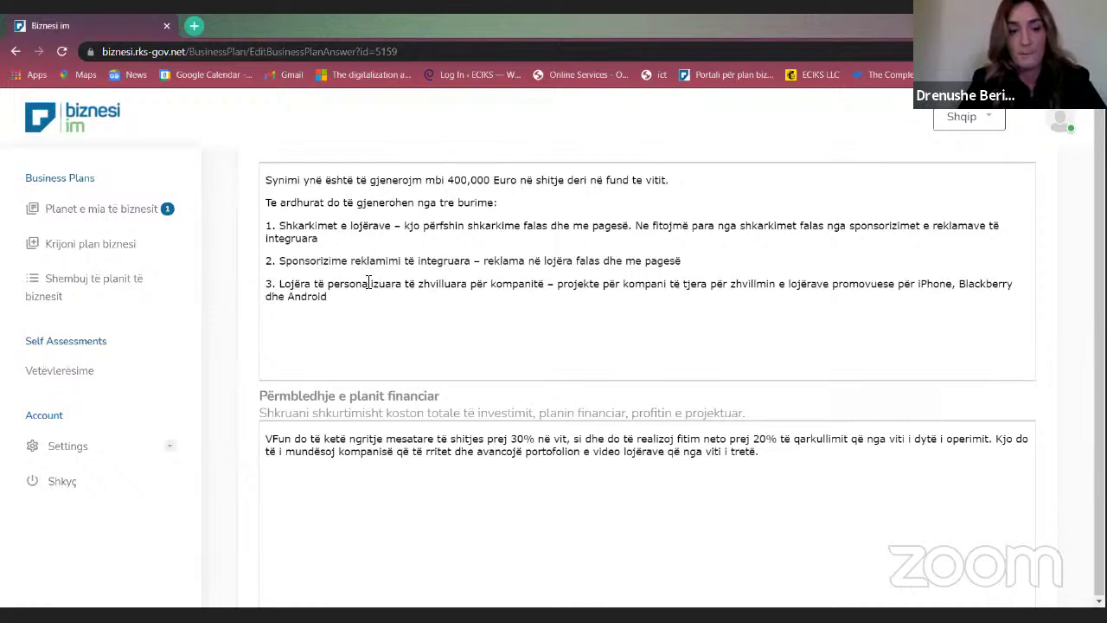
Read the Përmbledhje e planit financiar answer on VFun's expected sales growth and net profit
scroll(368, 282, "down", 3)
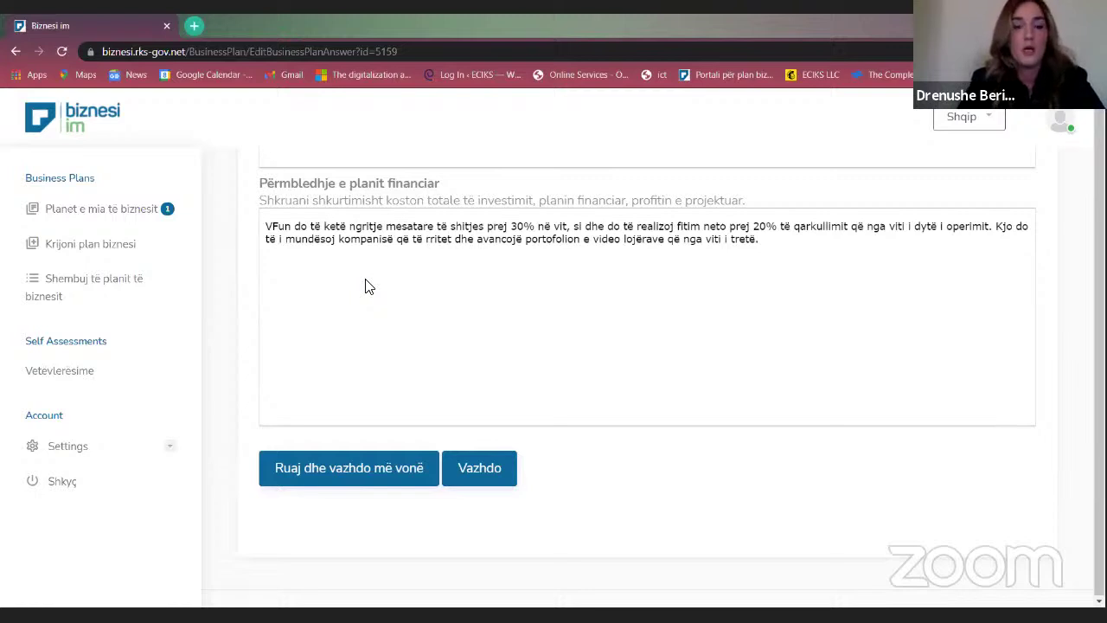
left_click(785, 240)
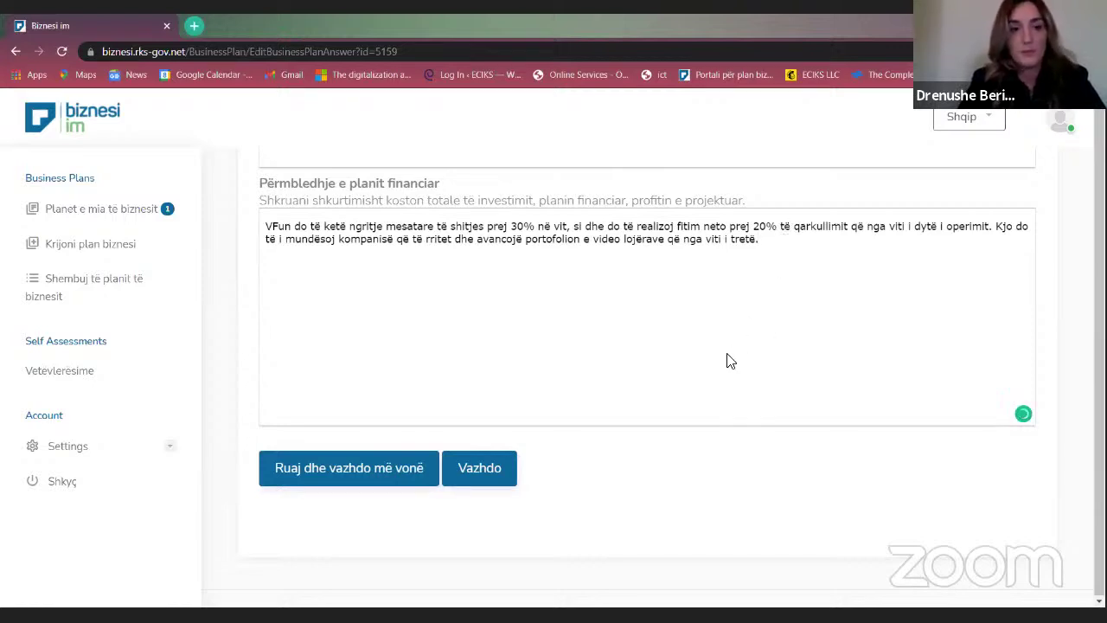
scroll(726, 360, "down", 1)
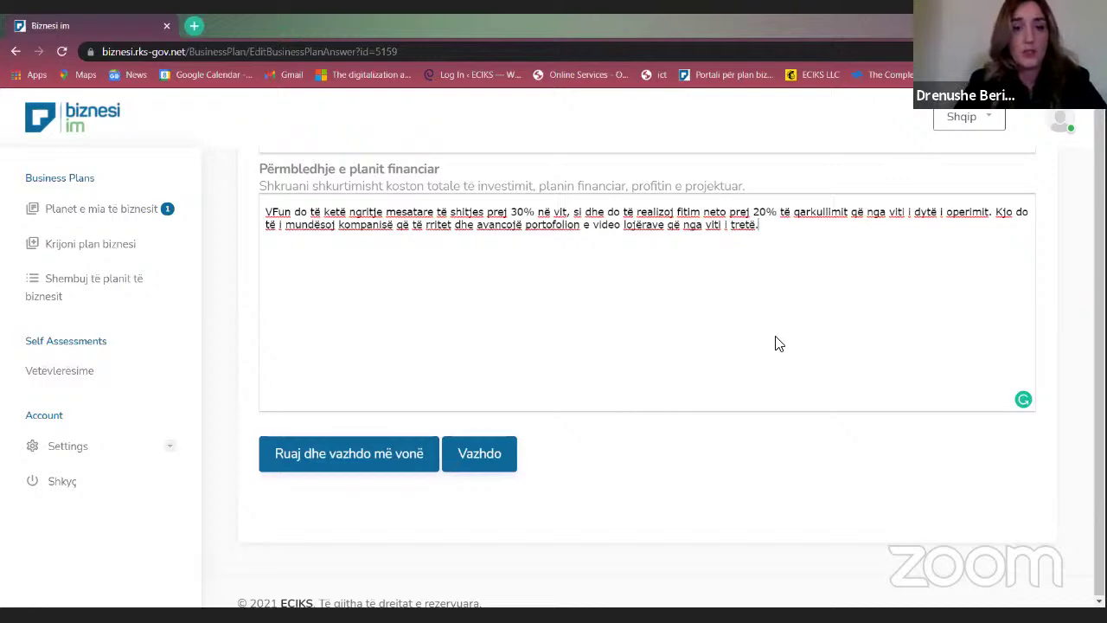
Look back over the executive summary answers, and continue to the 2. Konsumatorët section of the marketing plan
scroll(775, 343, "up", 10)
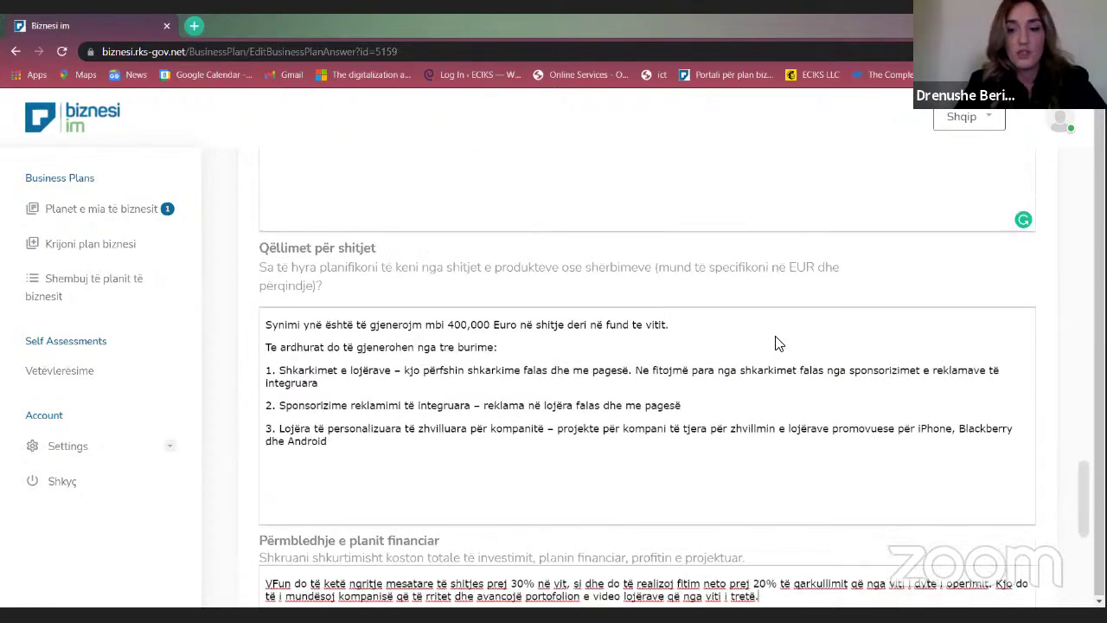
scroll(775, 343, "up", 1)
scroll(775, 343, "up", 9)
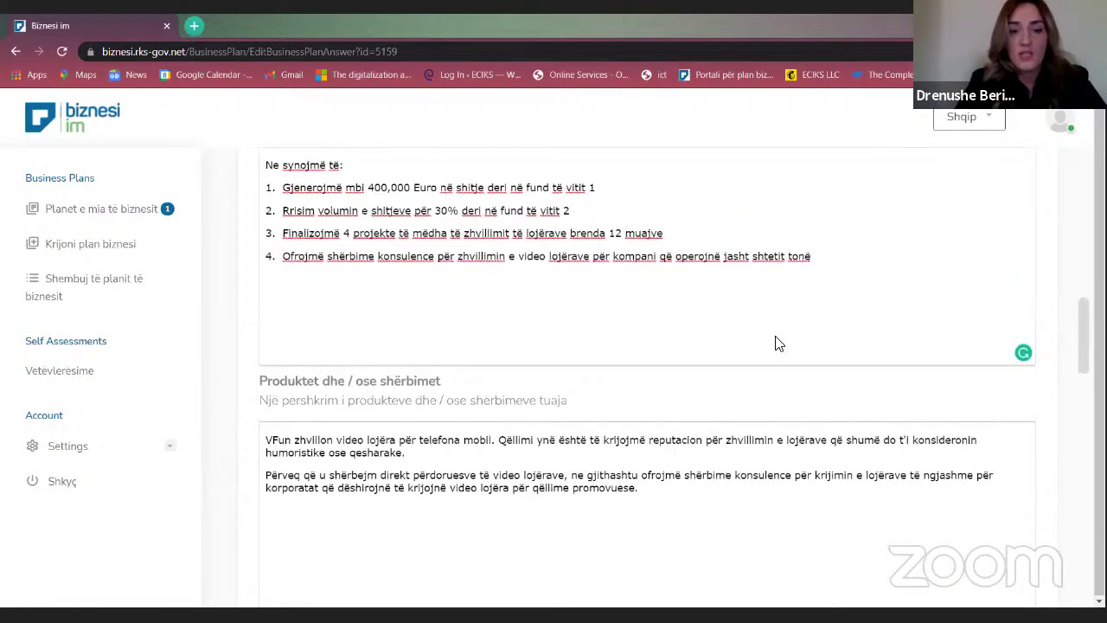
scroll(776, 343, "up", 8)
scroll(776, 344, "up", 4)
scroll(776, 343, "down", 5)
scroll(776, 343, "down", 15)
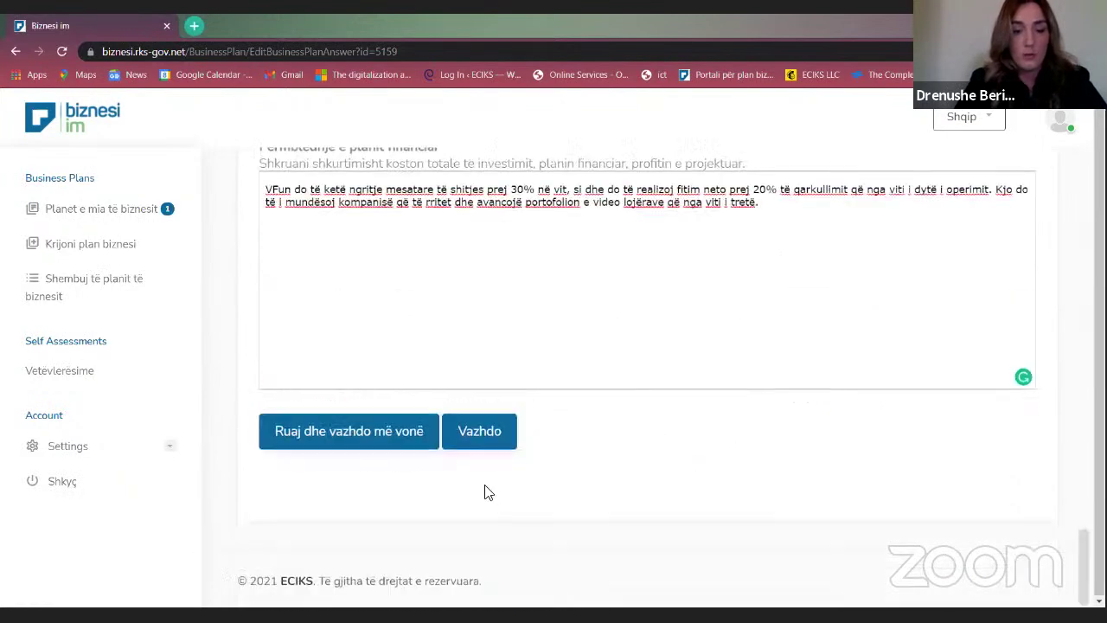
left_click(497, 436)
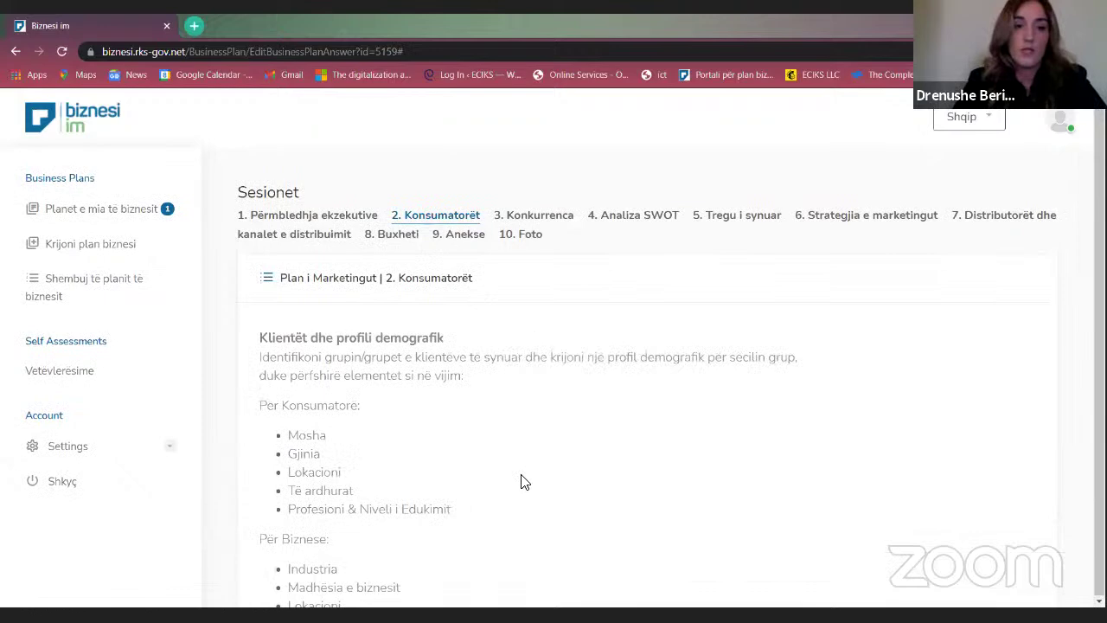
Examine the demographic elements requested under Klientët dhe profili demografik and the example answer's Konsumatorët and Biznese profiles
scroll(522, 480, "down", 2)
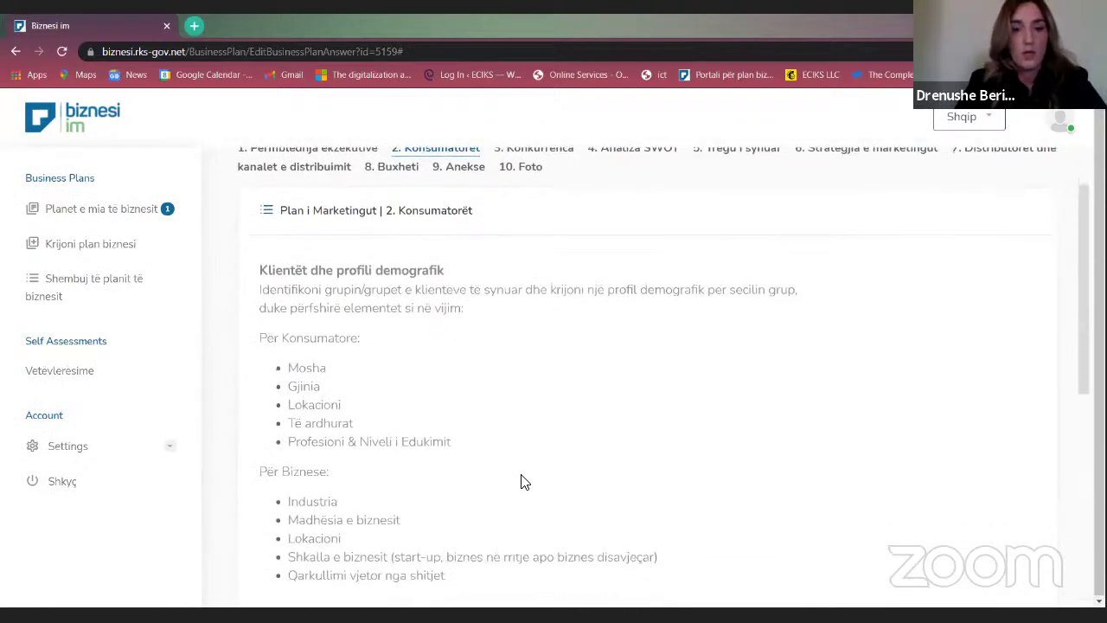
scroll(523, 477, "down", 3)
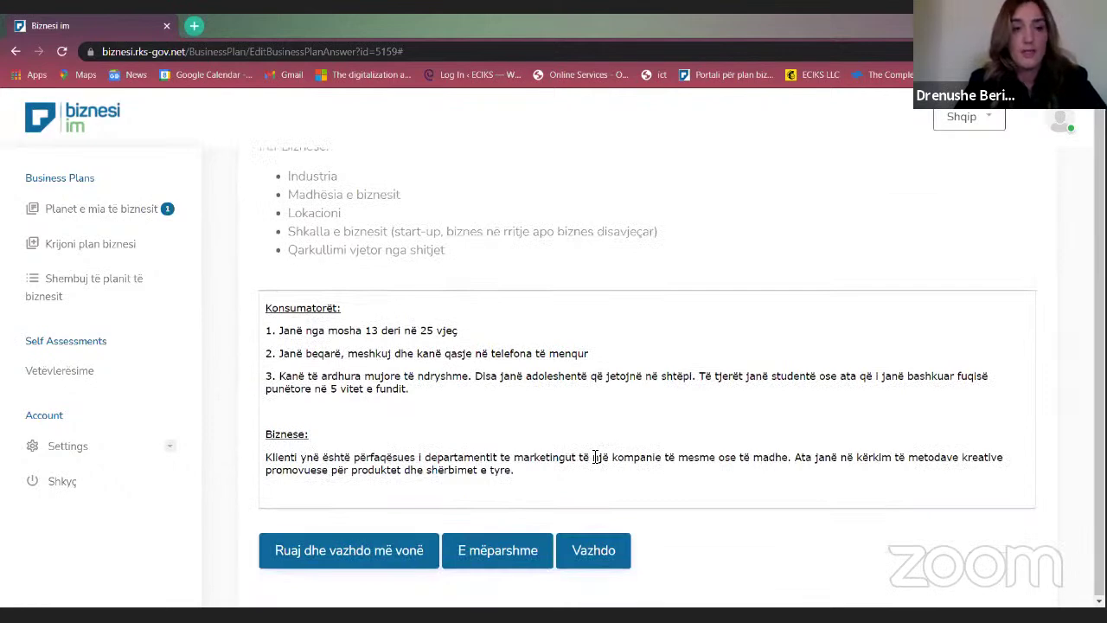
scroll(595, 456, "up", 1)
scroll(595, 457, "up", 2)
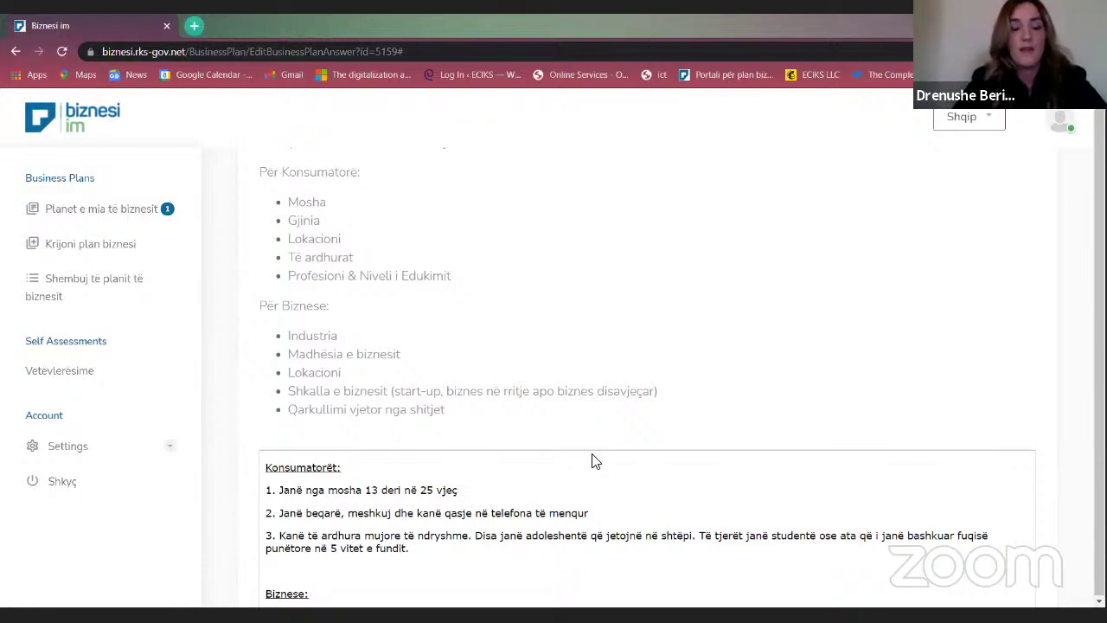
scroll(594, 458, "down", 2)
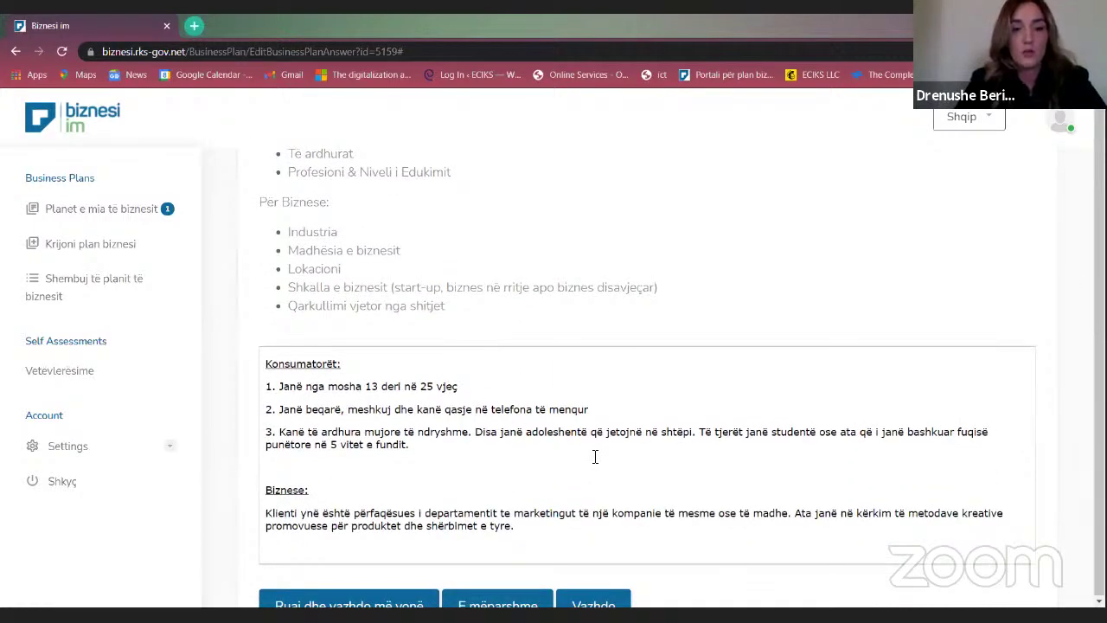
scroll(594, 457, "down", 1)
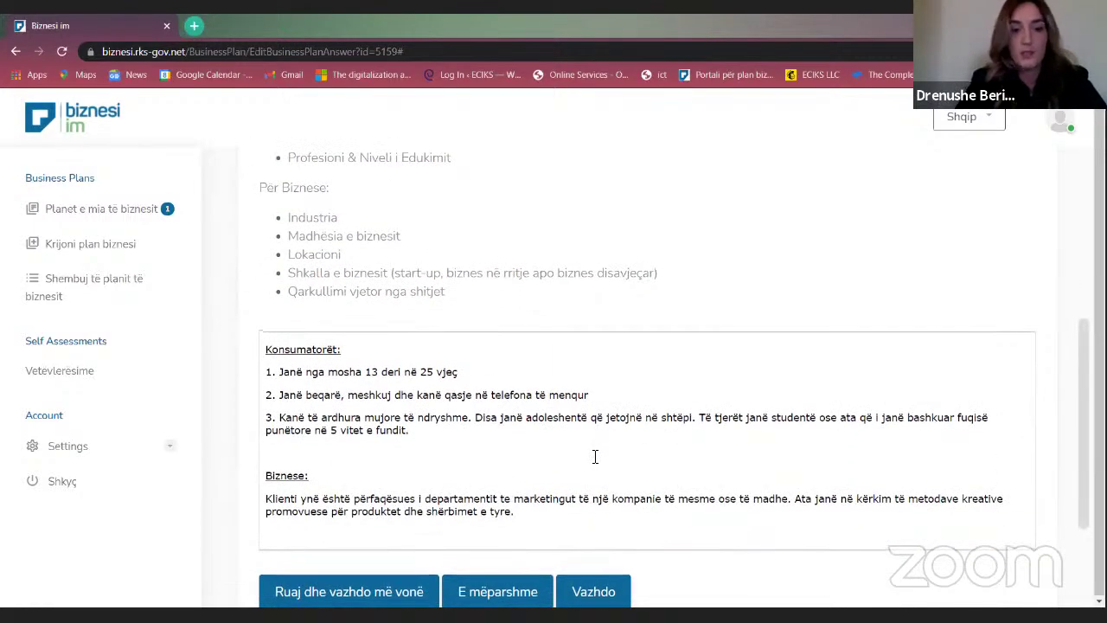
scroll(594, 457, "down", 1)
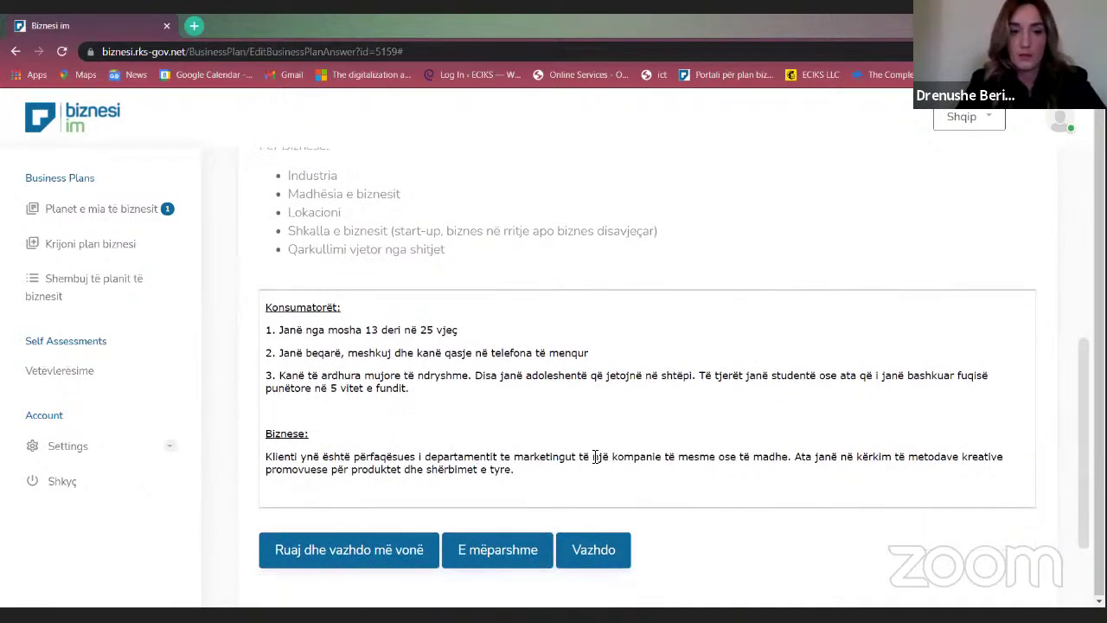
scroll(595, 456, "down", 1)
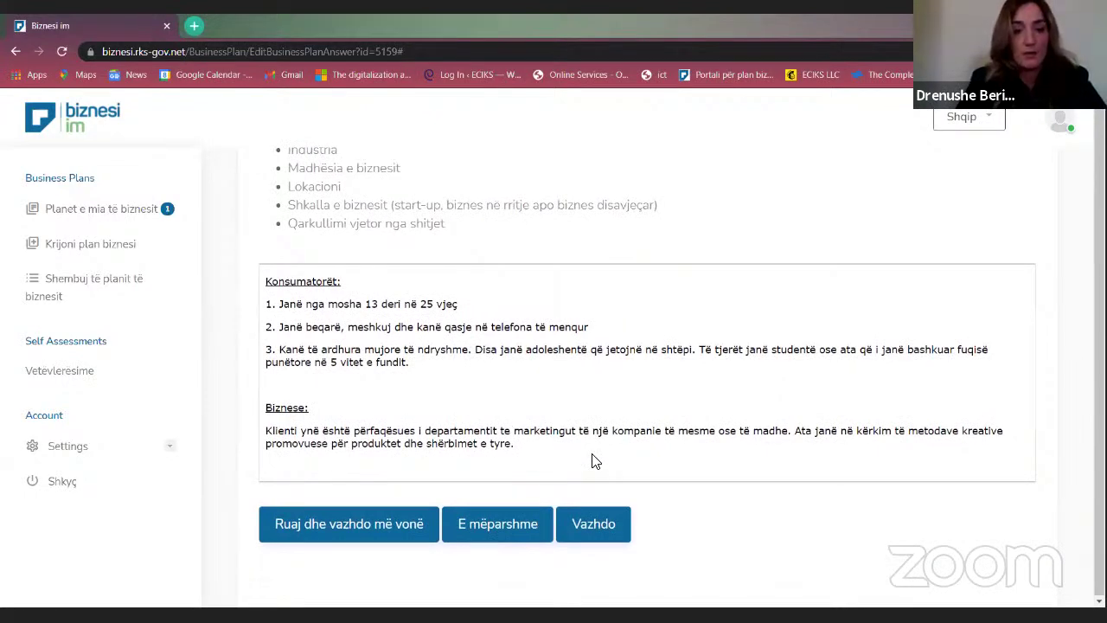
left_click(595, 457)
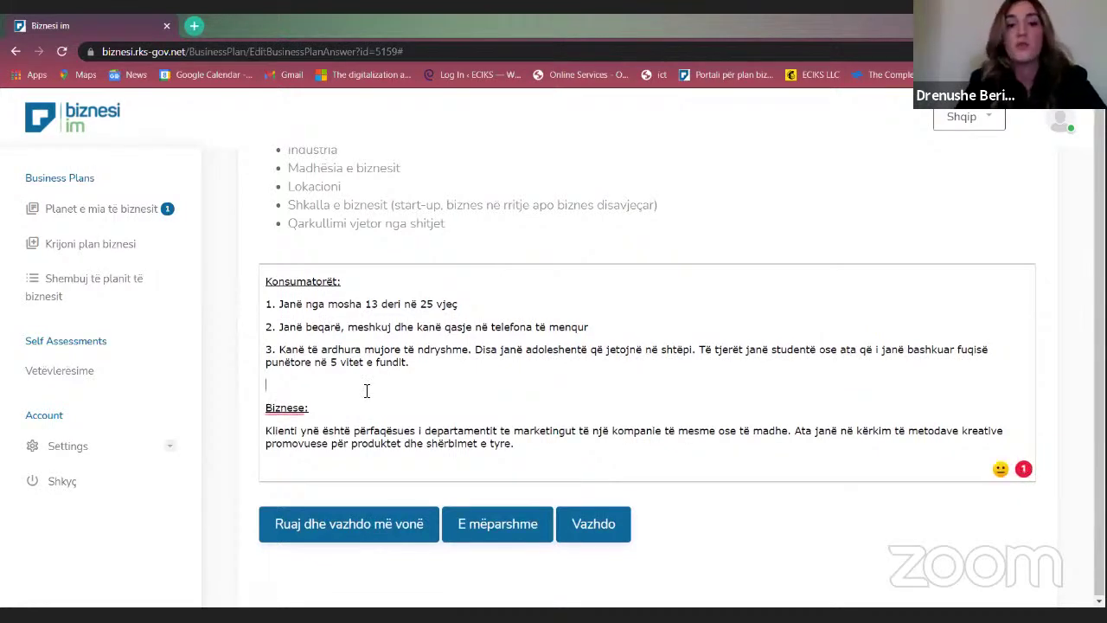
scroll(367, 391, "down", 1)
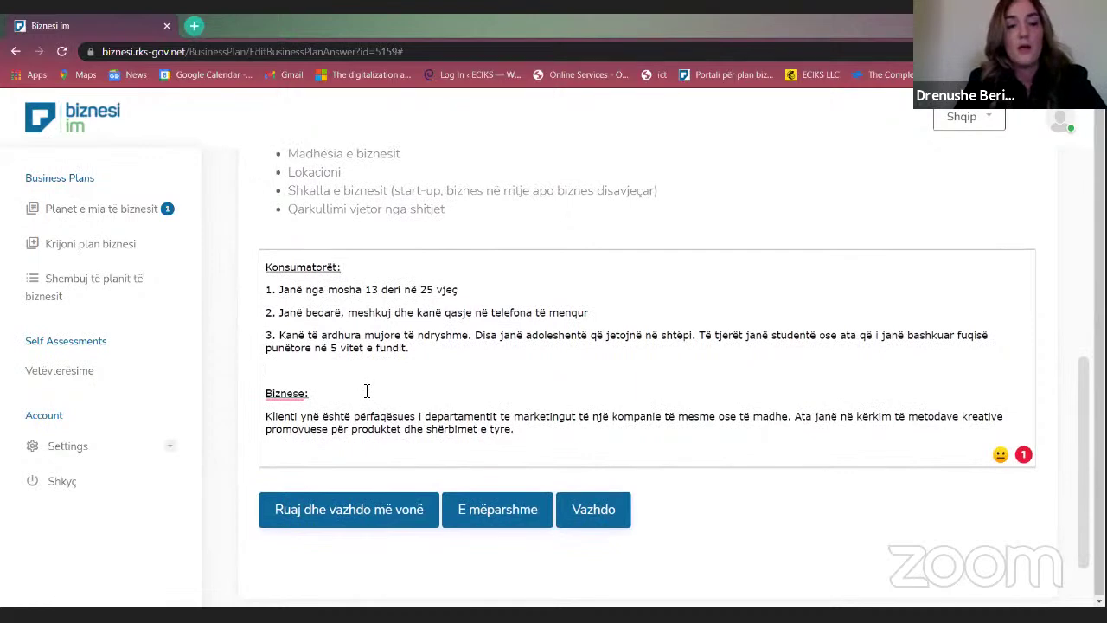